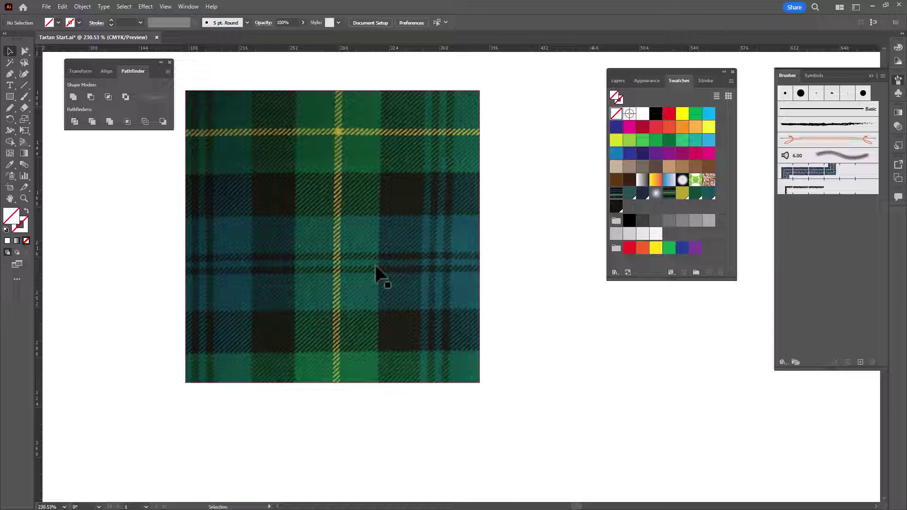
Draw a small square beside the tartan image with default white fill and black stroke
click(10, 97)
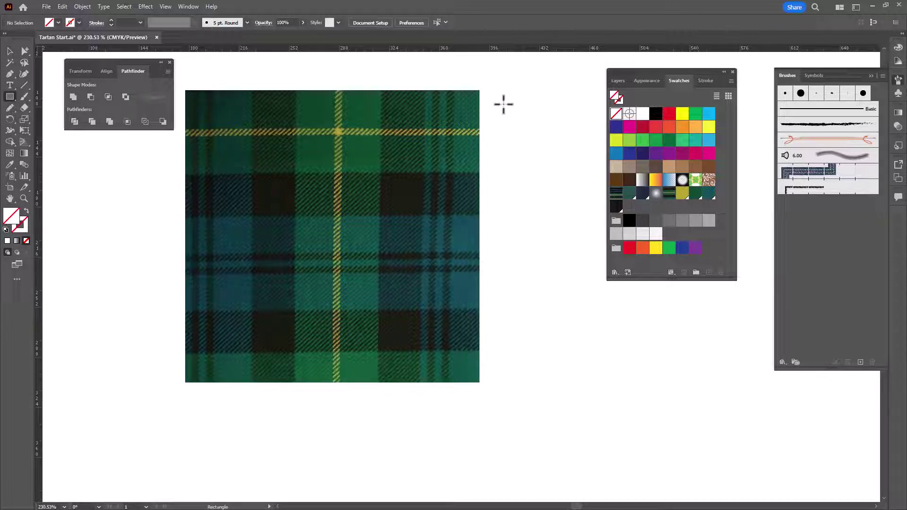
drag(499, 99, 523, 123)
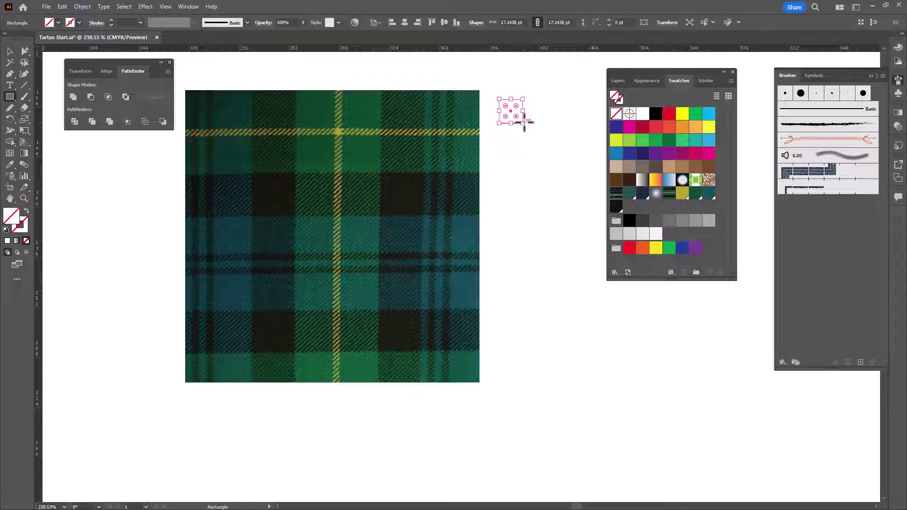
key(d)
click(8, 50)
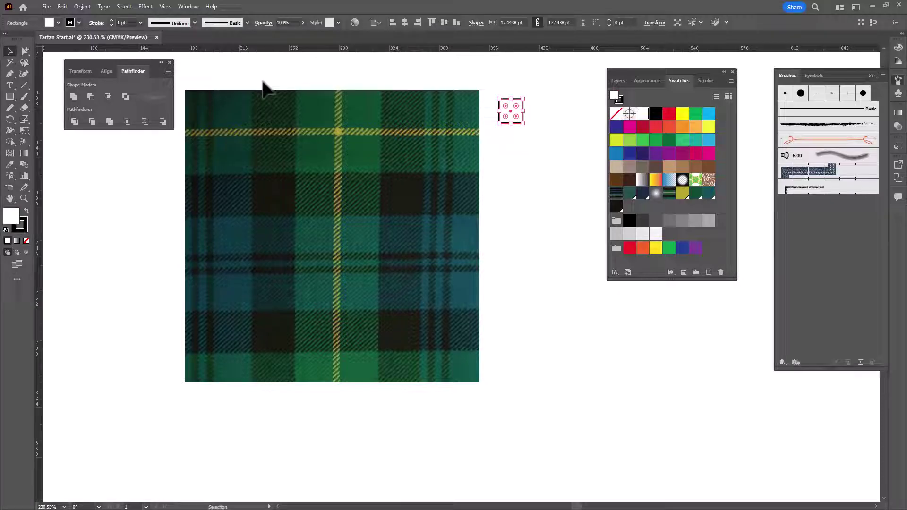
Duplicate the square downward three times to form an evenly spaced column of four
click(512, 156)
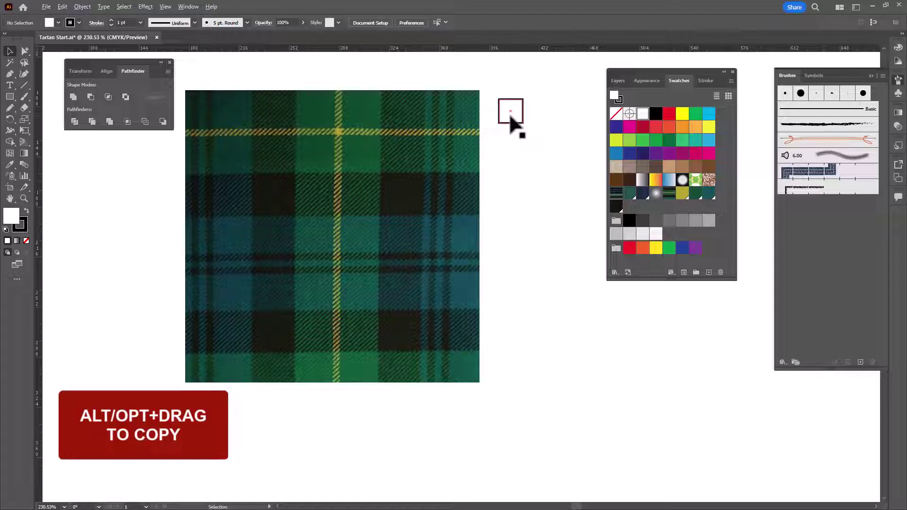
drag(511, 117, 511, 149)
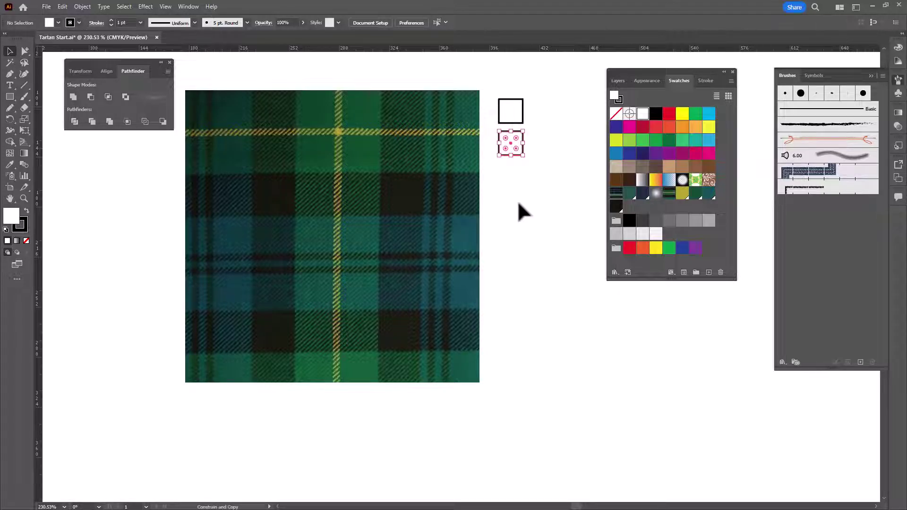
key(ctrl+d)
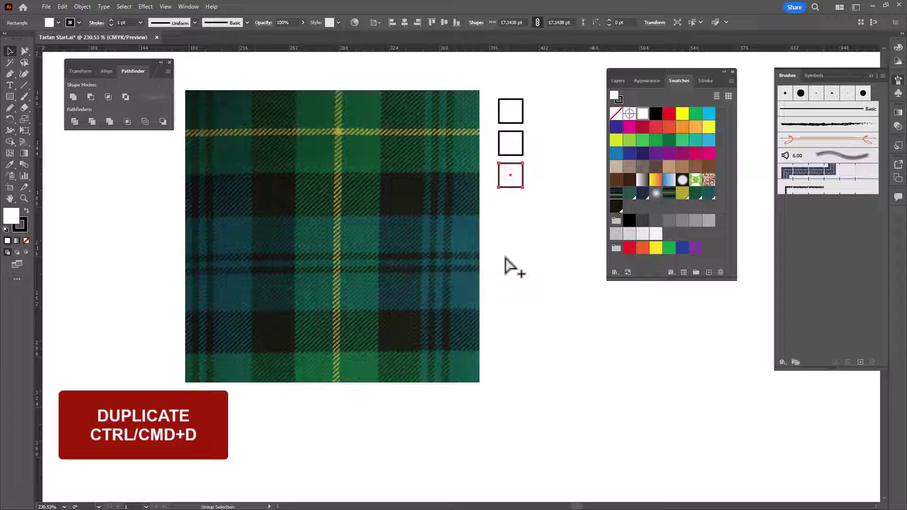
key(ctrl+d)
shift+click(255, 275)
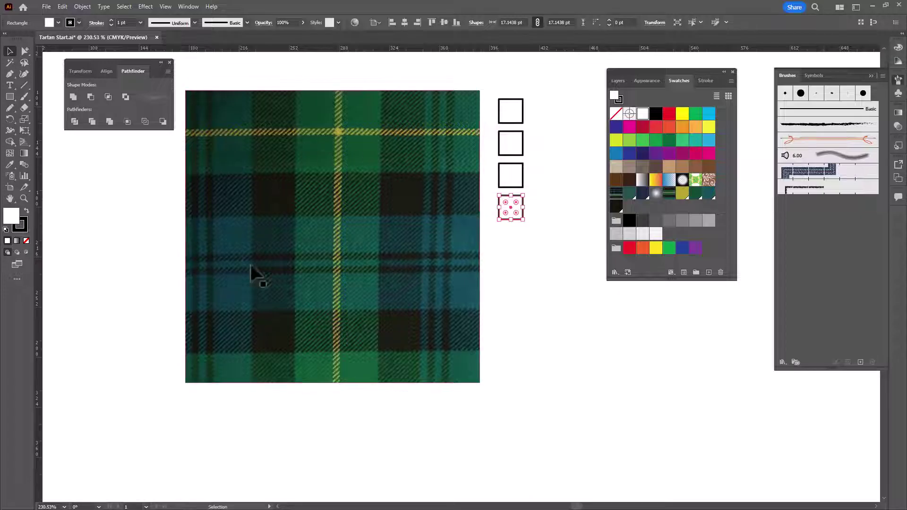
Set Eyedropper Raster Sample Size to 3 x 3 Average and expand both Appearance option lists
double_click(9, 164)
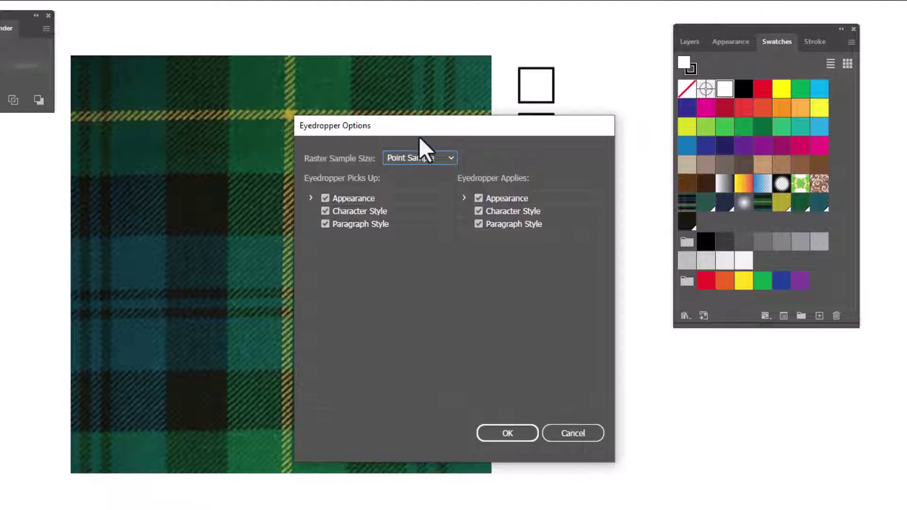
drag(420, 133, 248, 38)
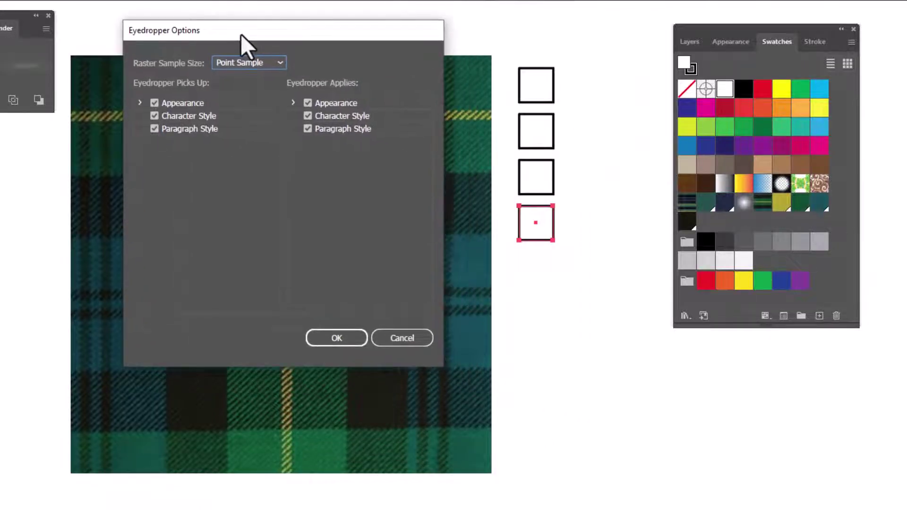
click(264, 66)
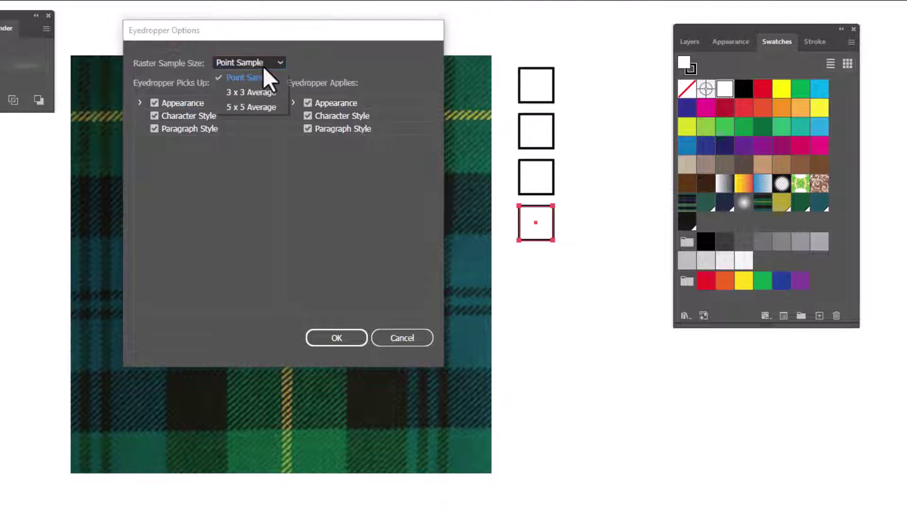
click(260, 95)
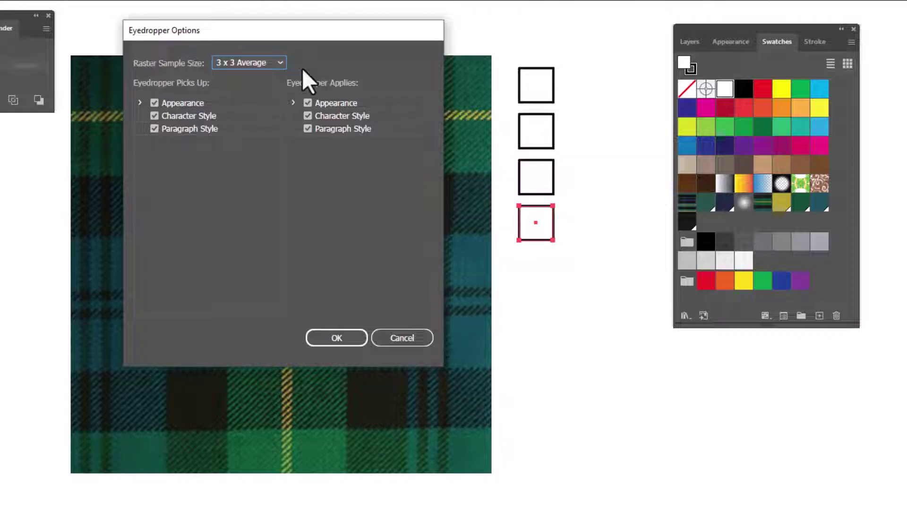
click(307, 104)
click(153, 104)
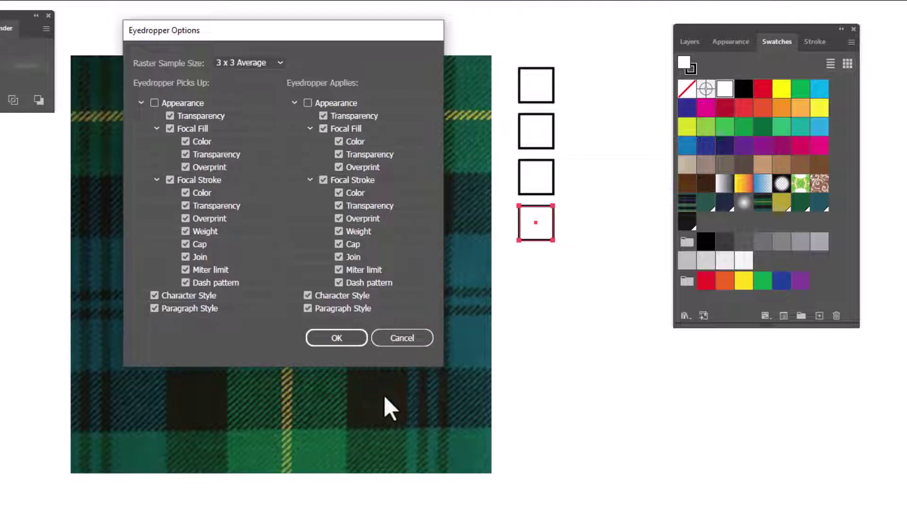
click(328, 339)
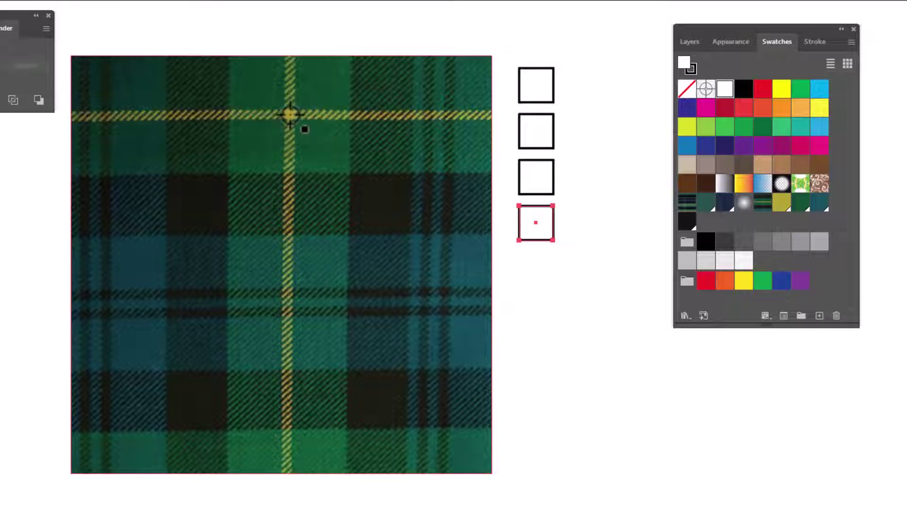
Sample yellow, dark green, dark teal and black from the tartan into the squares, bottom to top
click(290, 115)
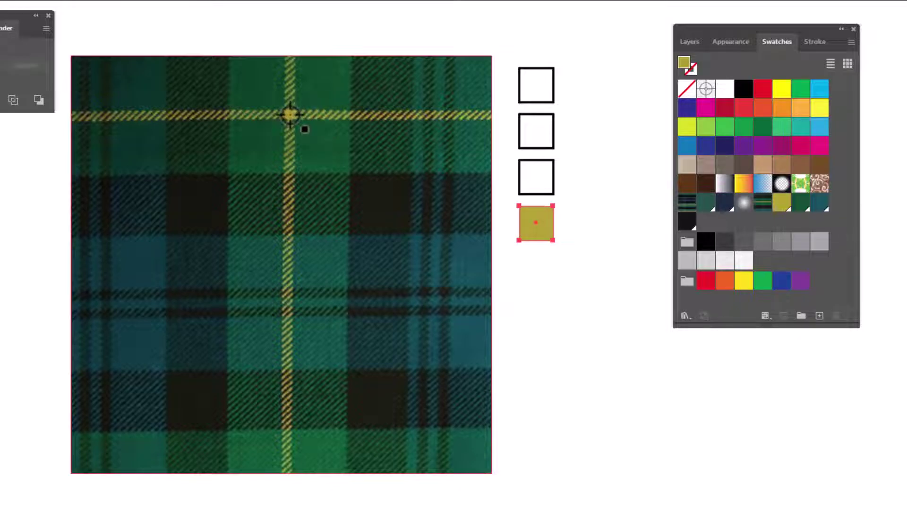
key(v)
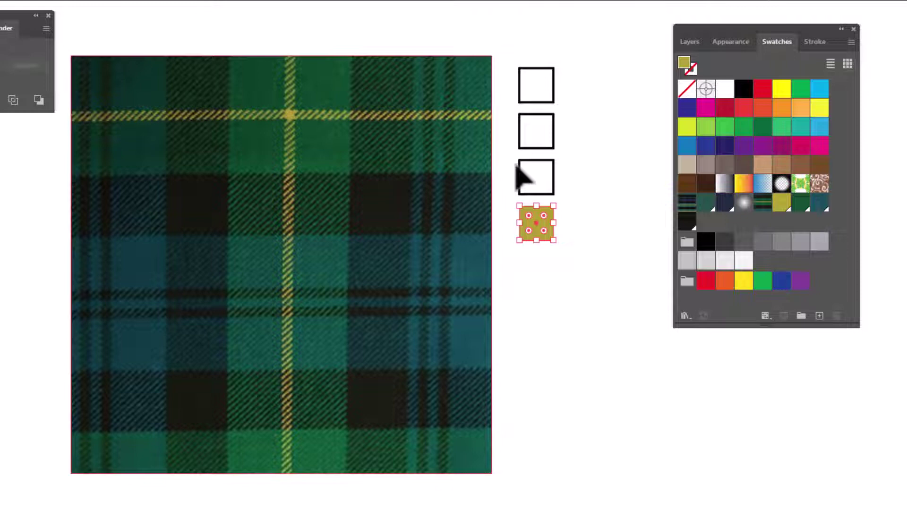
click(535, 178)
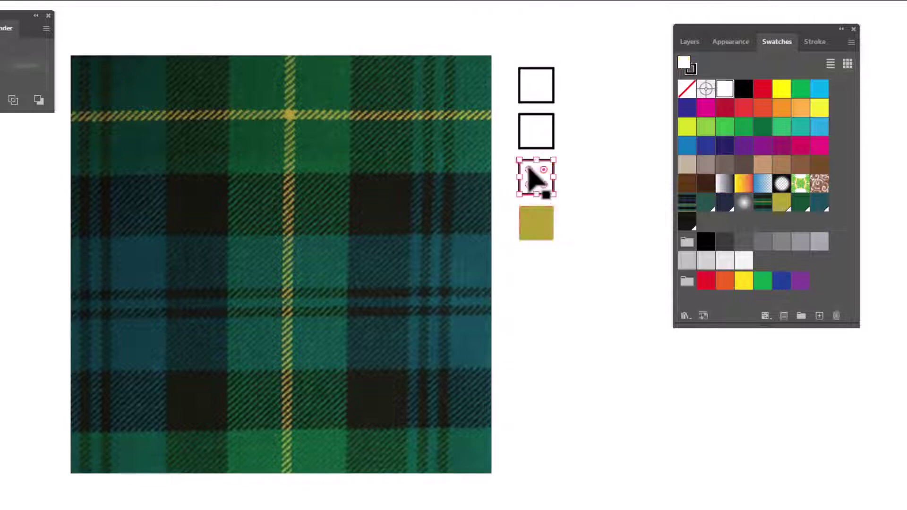
key(i)
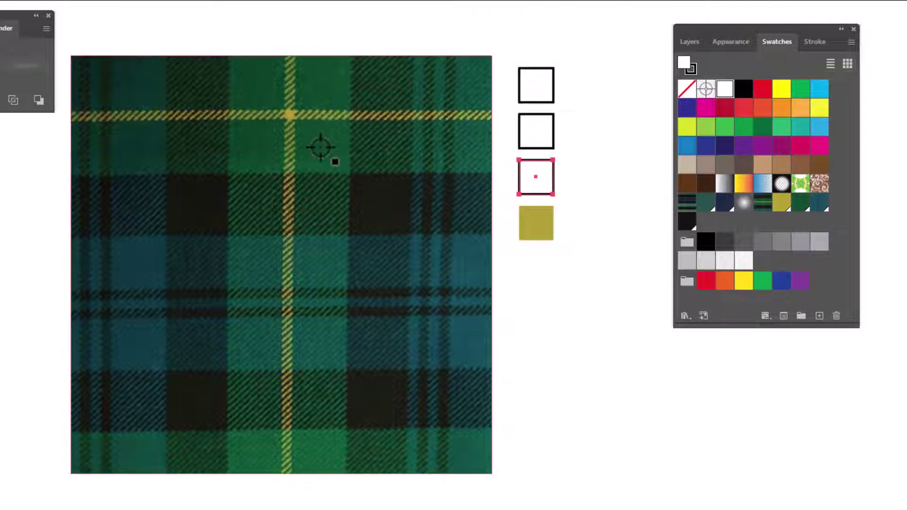
click(321, 145)
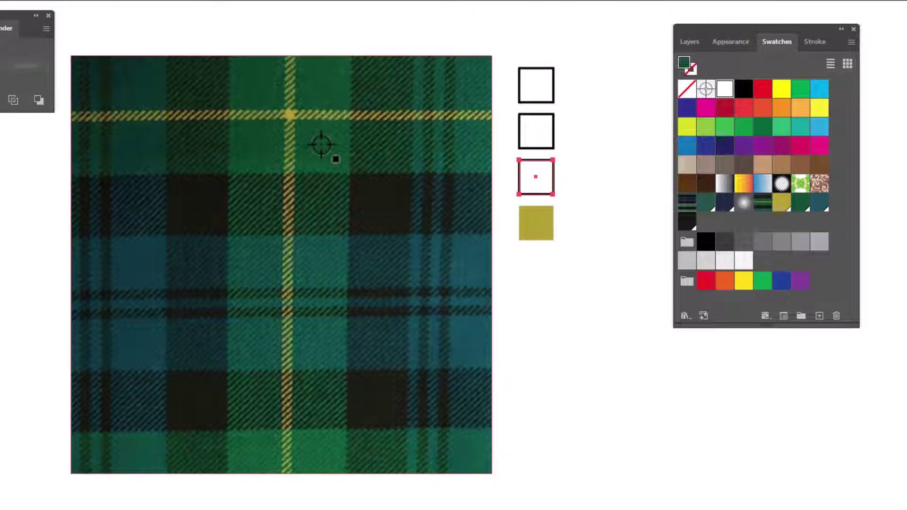
ctrl+click(532, 137)
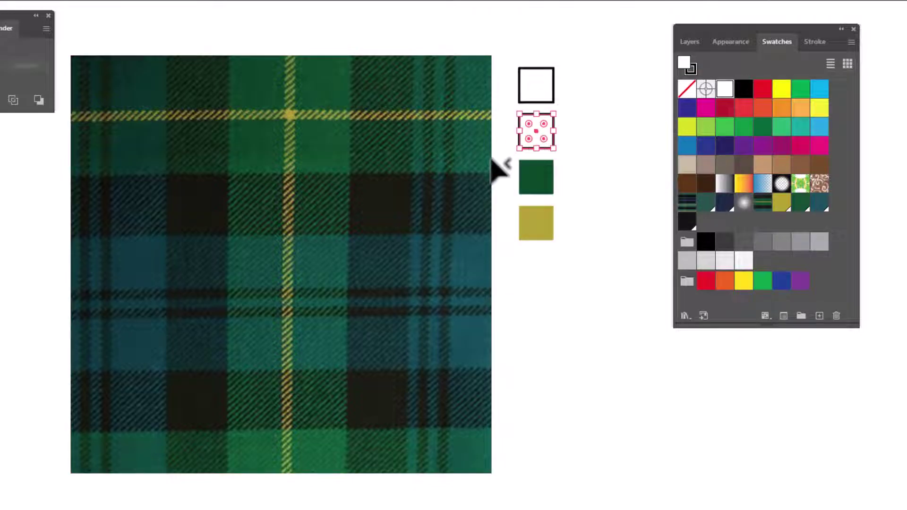
click(142, 260)
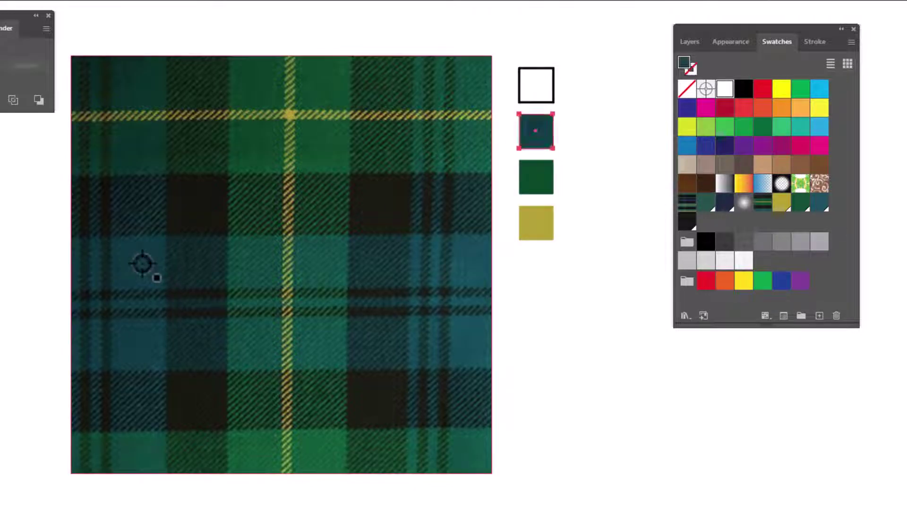
ctrl+click(548, 100)
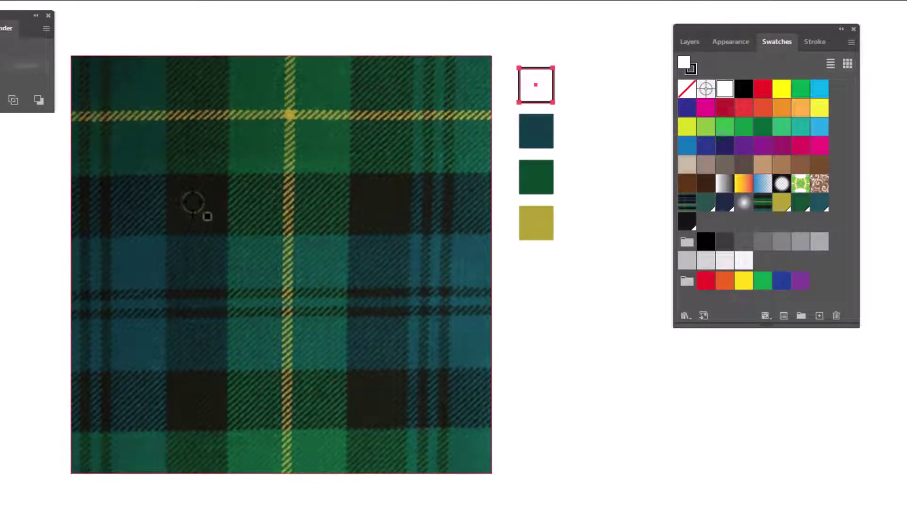
click(195, 205)
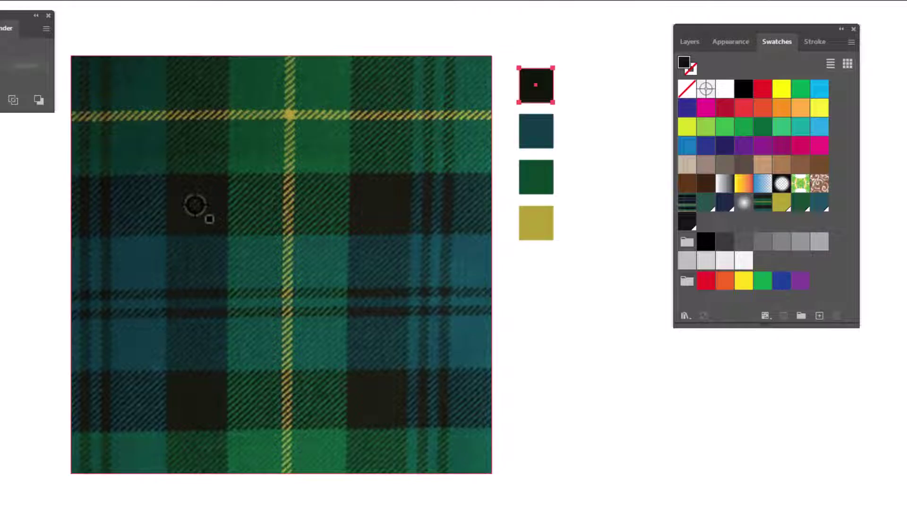
key(a)
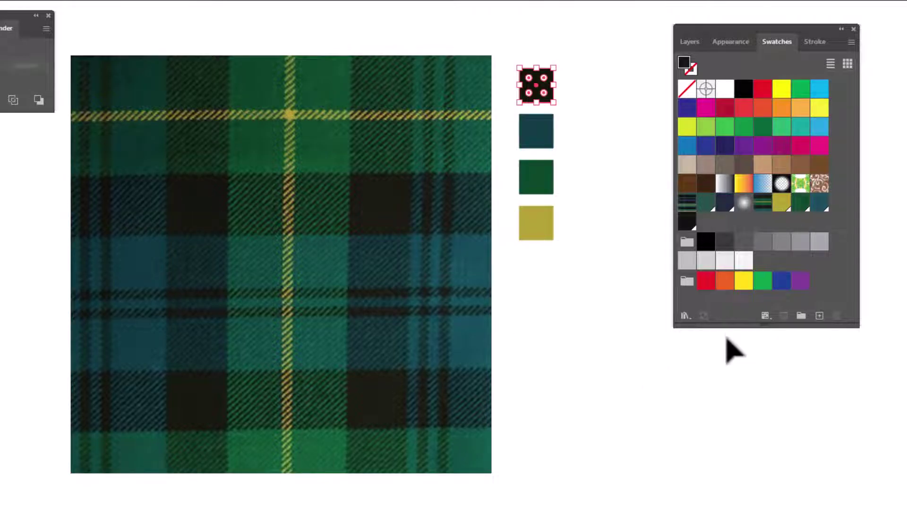
Save the four colour squares as a new Swatches colour group, then delete the squares
drag(725, 326, 735, 387)
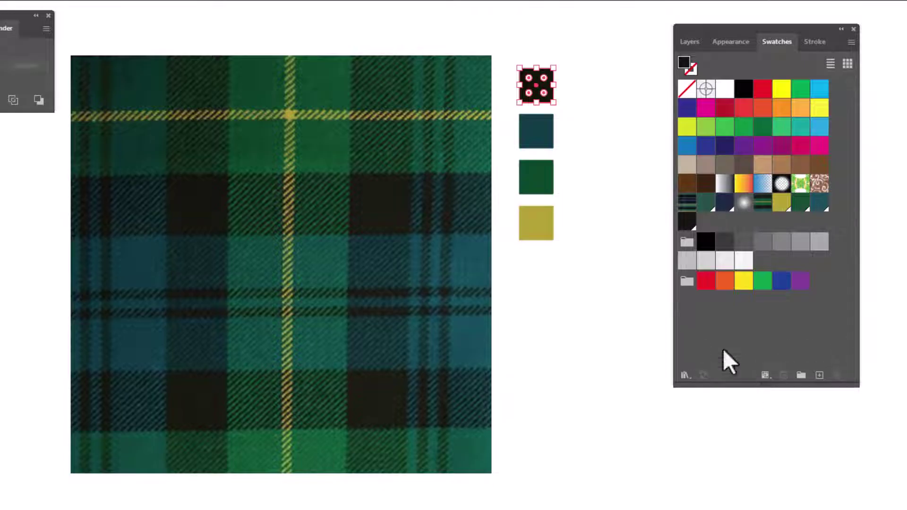
drag(532, 45, 556, 314)
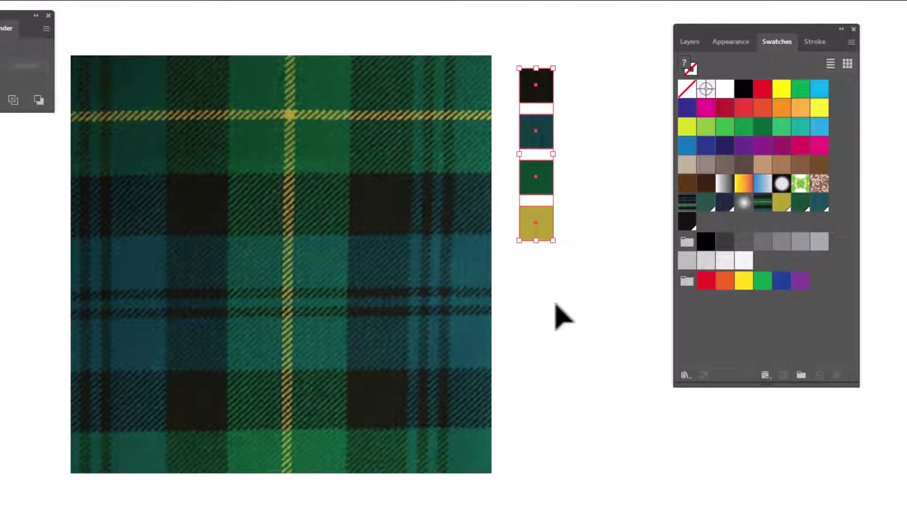
click(800, 376)
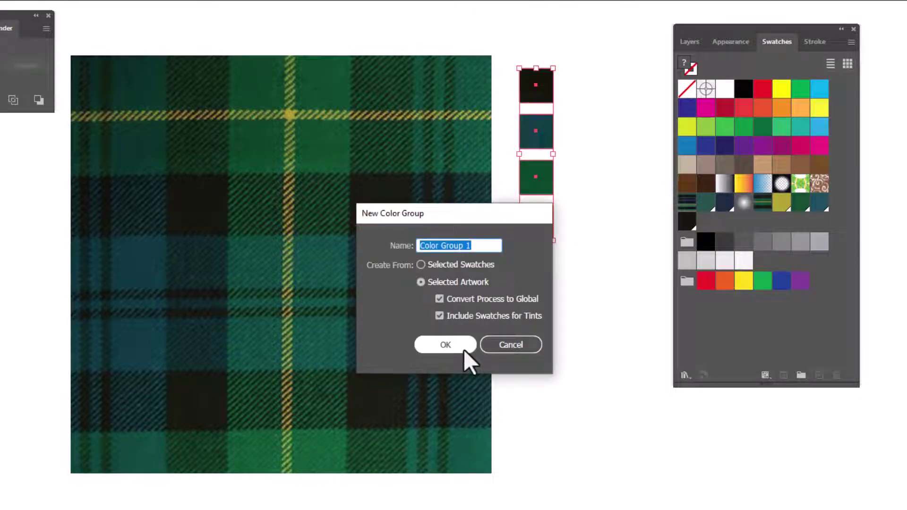
click(446, 345)
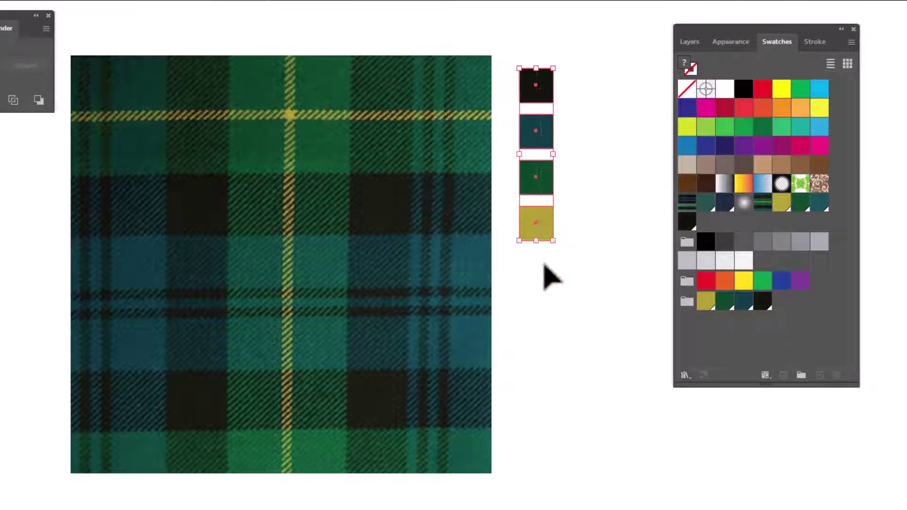
key(Delete)
click(421, 238)
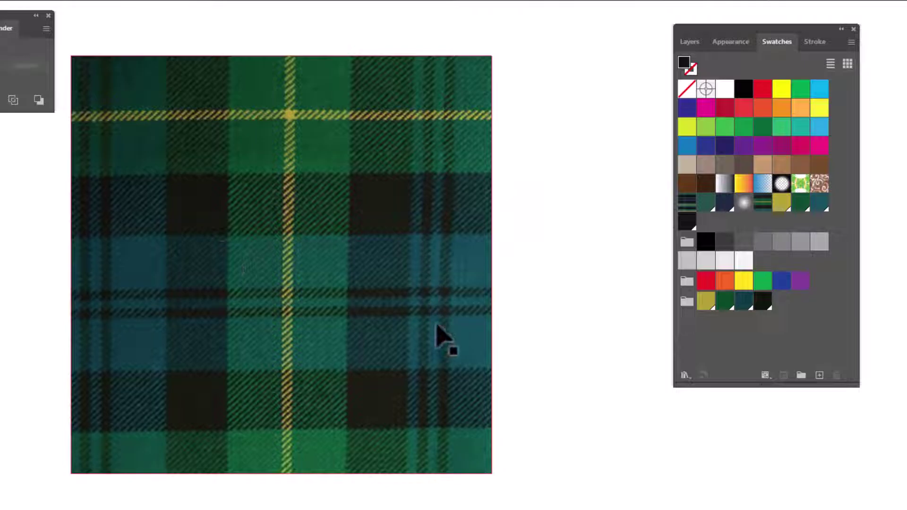
Show the rulers and drag a vertical guide onto the start of the tartan repeat
click(21, 283)
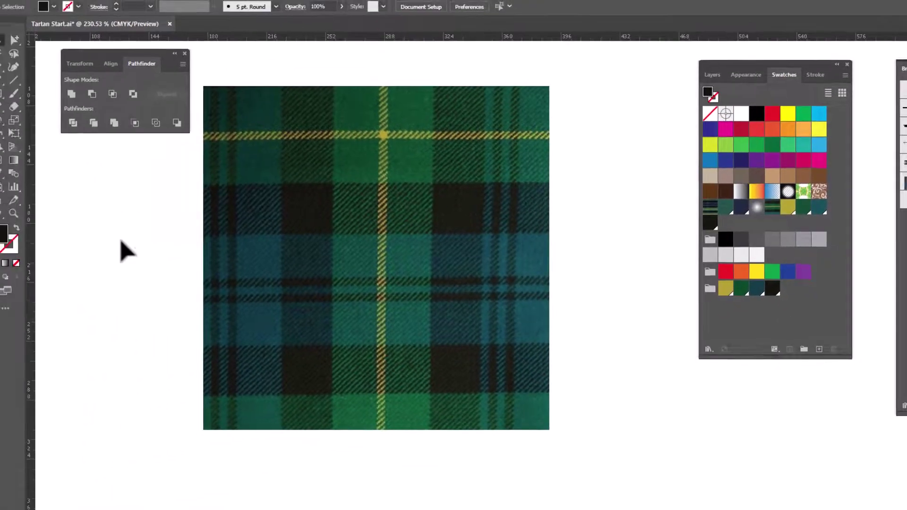
key(ctrl+r)
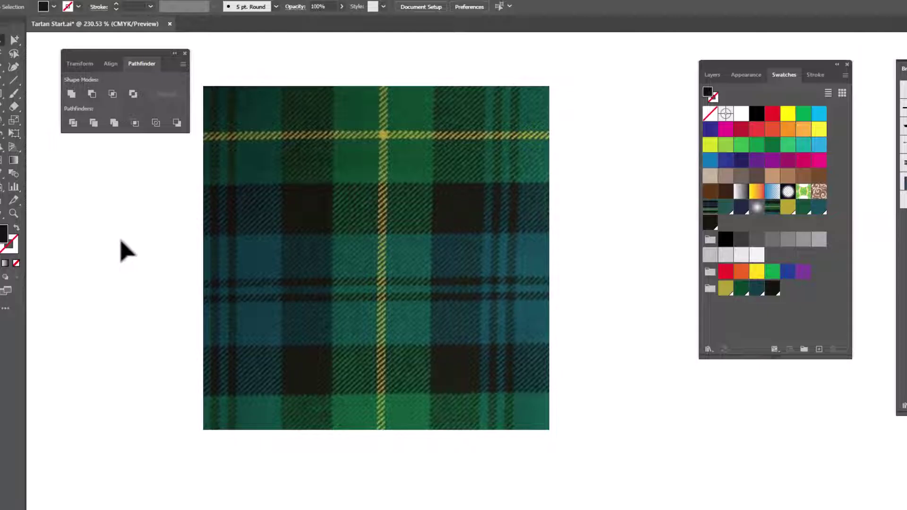
key(ctrl+r)
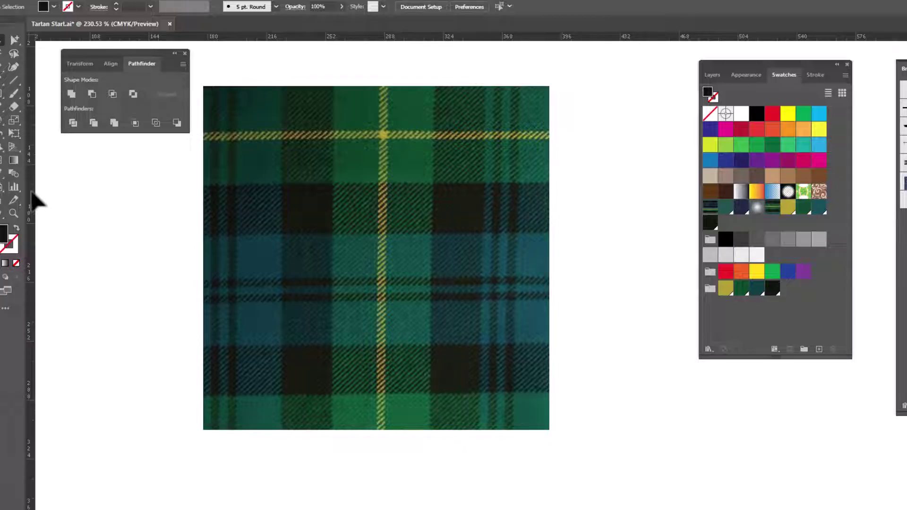
drag(31, 191, 237, 211)
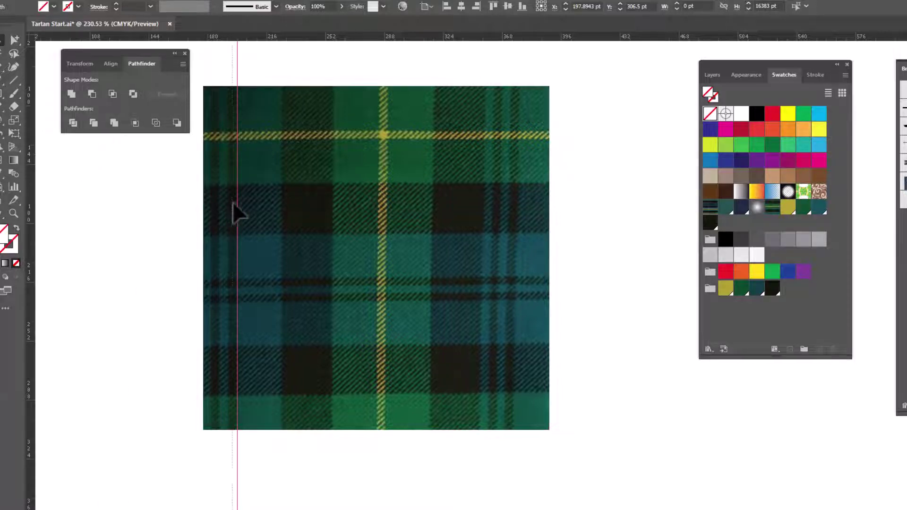
Place a second vertical guide at the repeat's end and lock the guides
drag(232, 202, 253, 202)
drag(364, 207, 517, 211)
drag(519, 212, 519, 211)
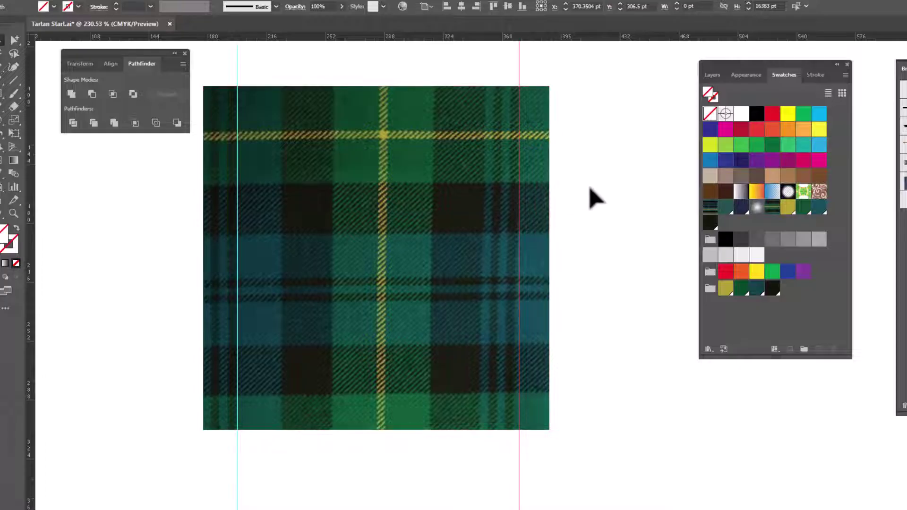
right_click(600, 169)
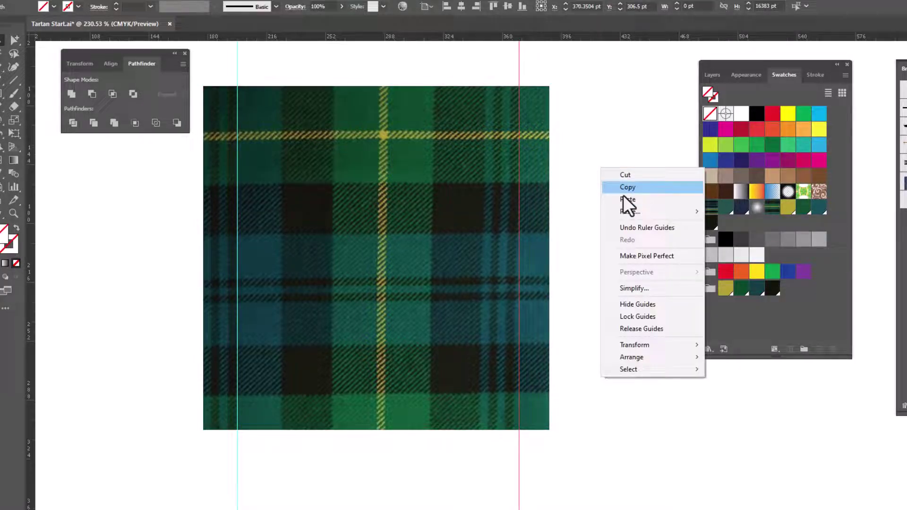
click(665, 318)
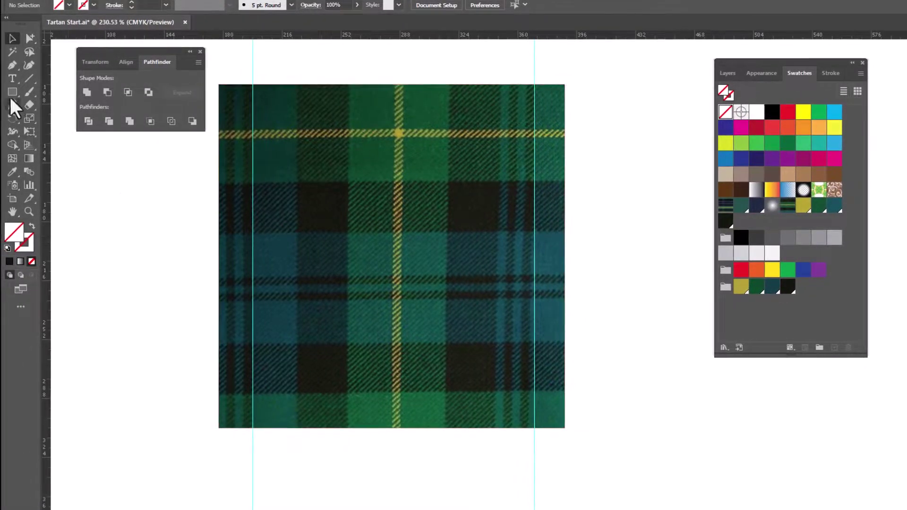
Trace a dark teal rectangle over the first stripe and a wider black copy beside it
click(10, 93)
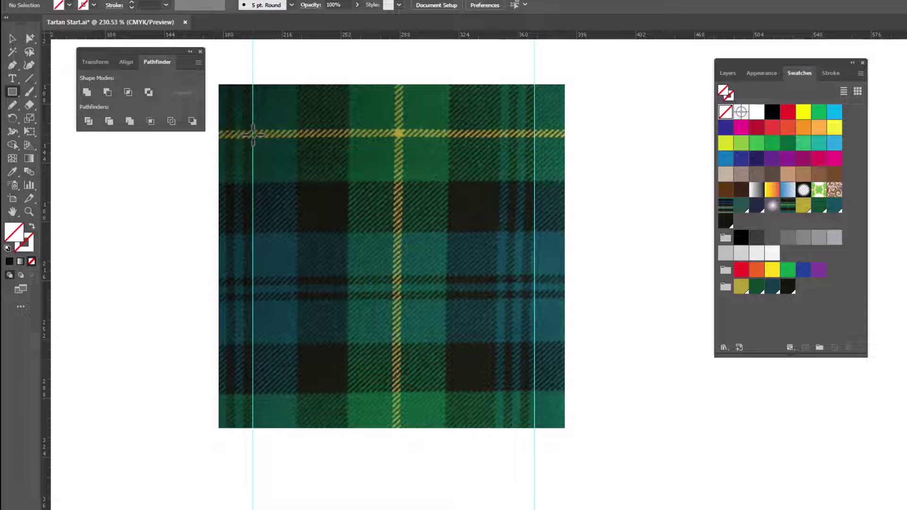
mouse_move(254, 135)
mouse_down()
mouse_move(295, 191)
mouse_move(312, 345)
mouse_move(297, 394)
mouse_up()
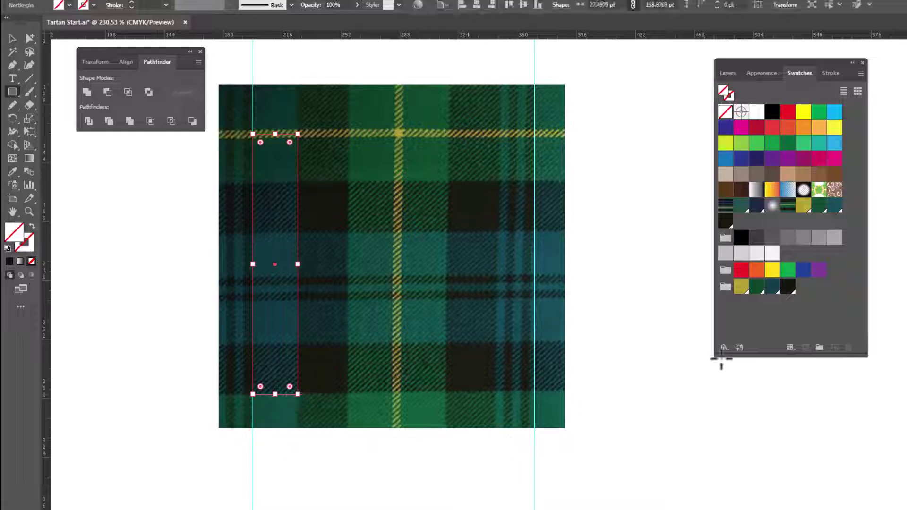
click(773, 287)
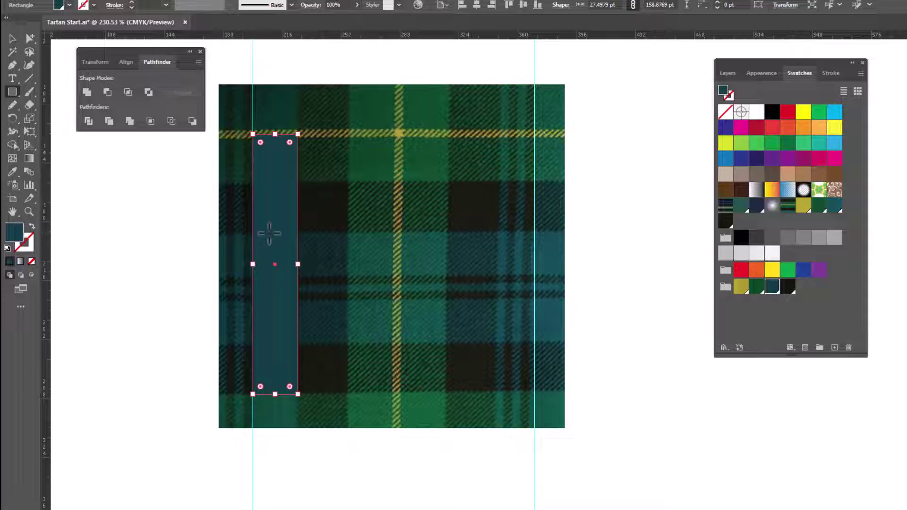
key(v)
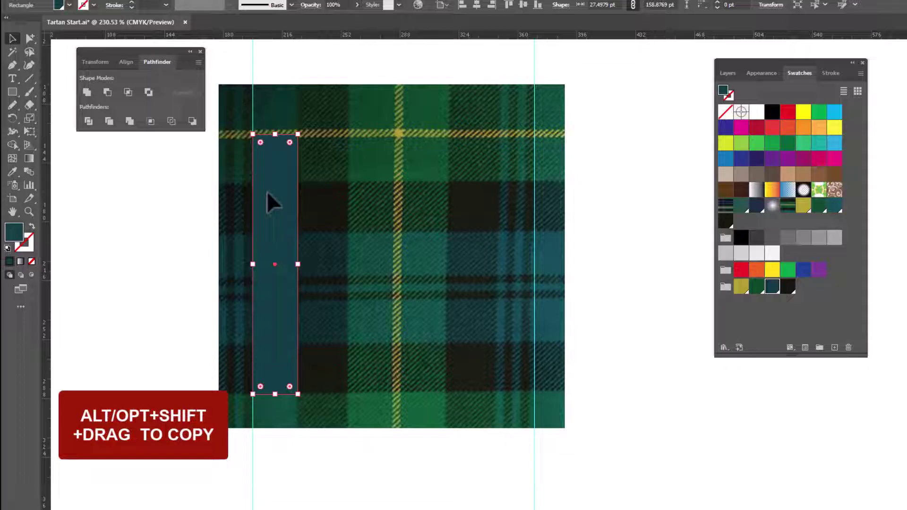
key(ctrl+shift+a)
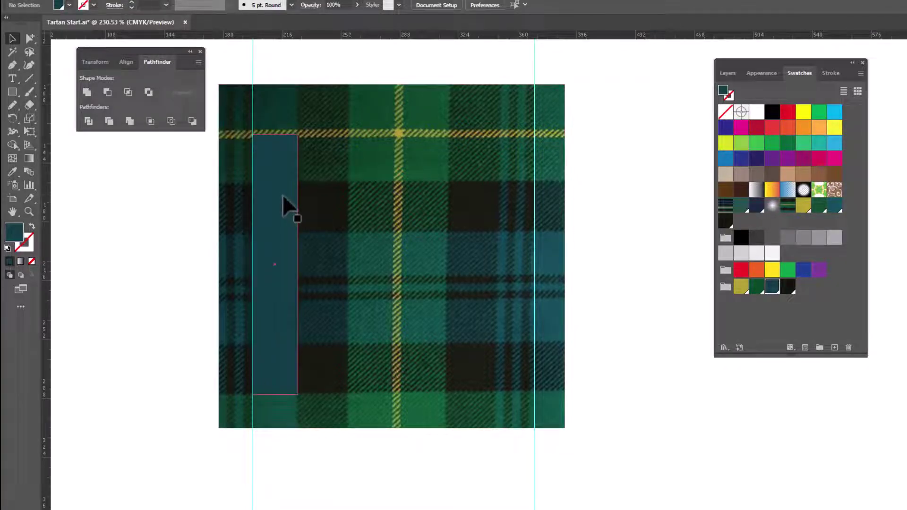
drag(282, 194, 328, 199)
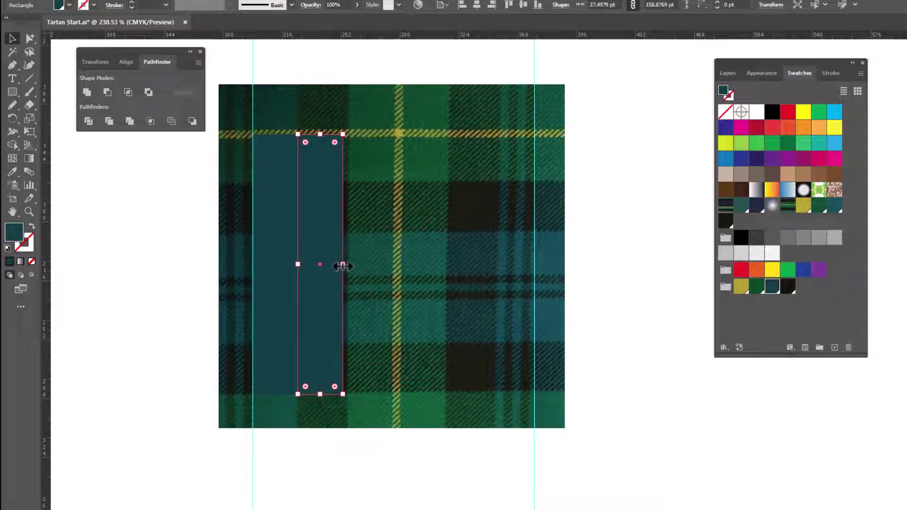
drag(343, 266, 351, 265)
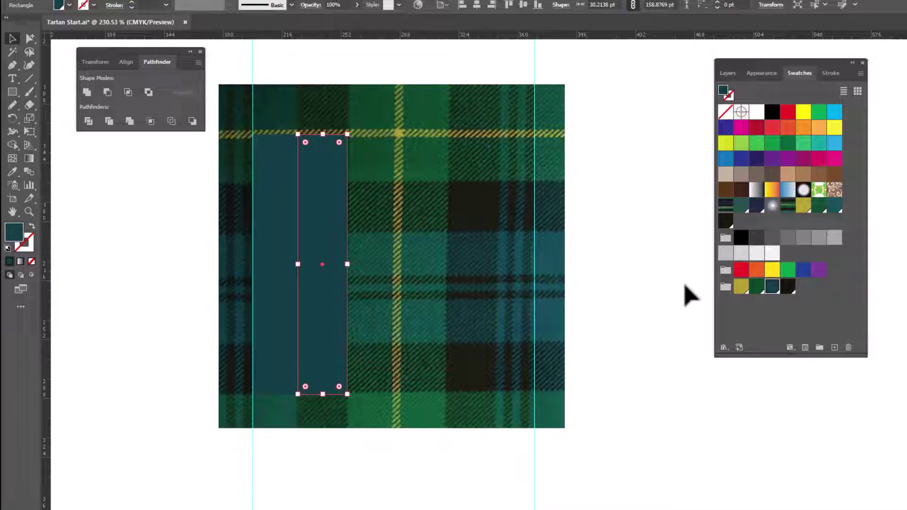
click(788, 286)
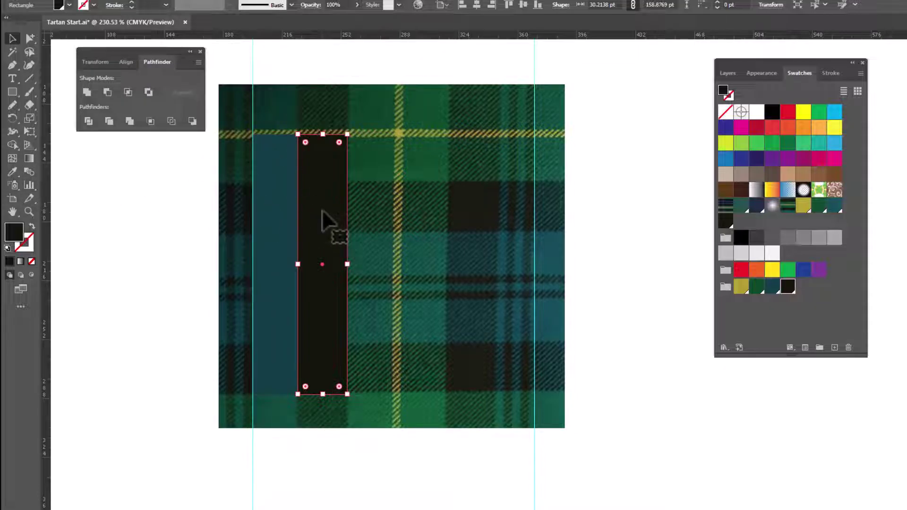
Add a thin gold stripe copy and a wide dark green band copy further right
drag(322, 211, 416, 219)
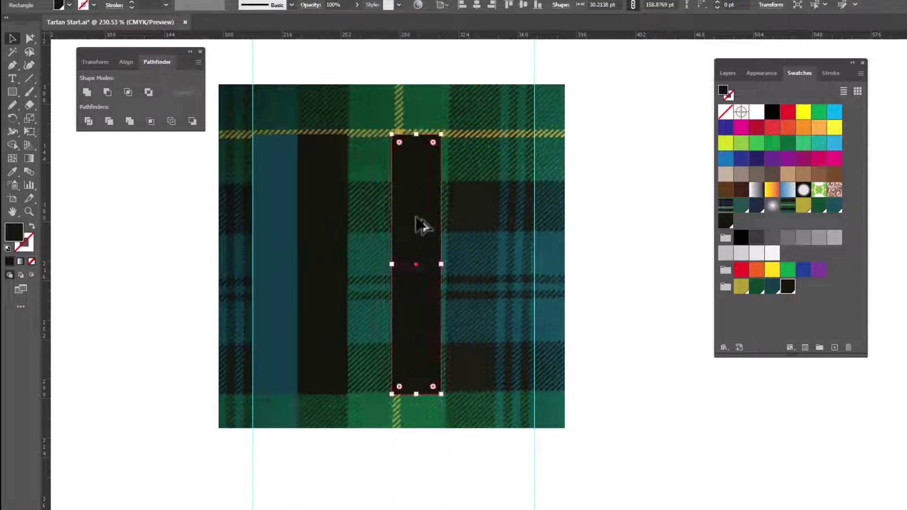
drag(443, 265, 401, 266)
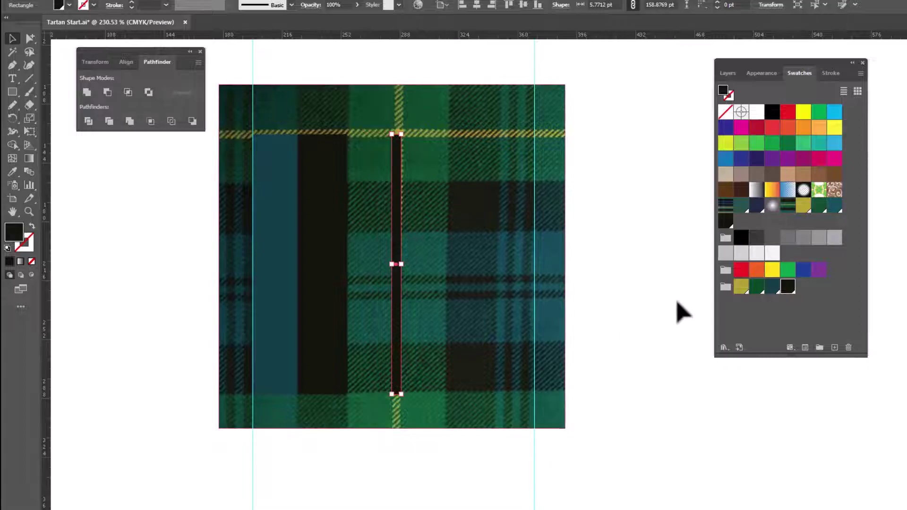
click(741, 286)
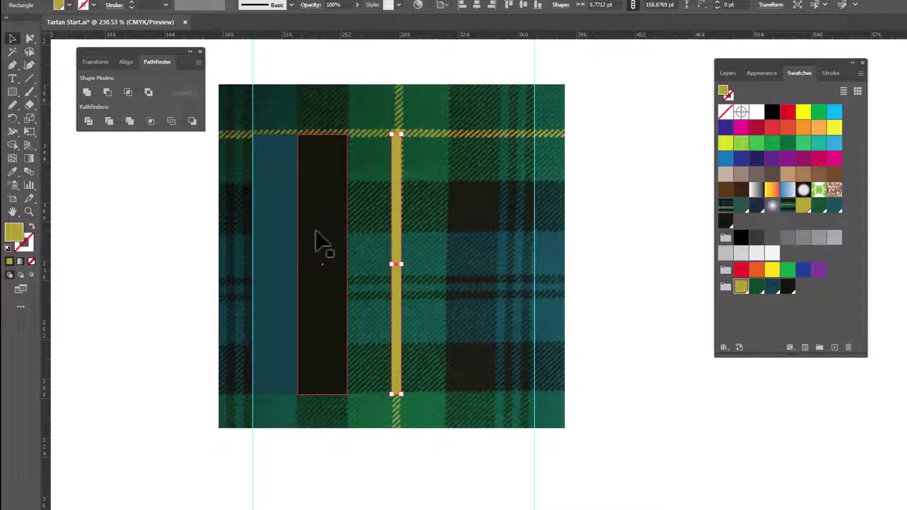
drag(317, 242, 369, 237)
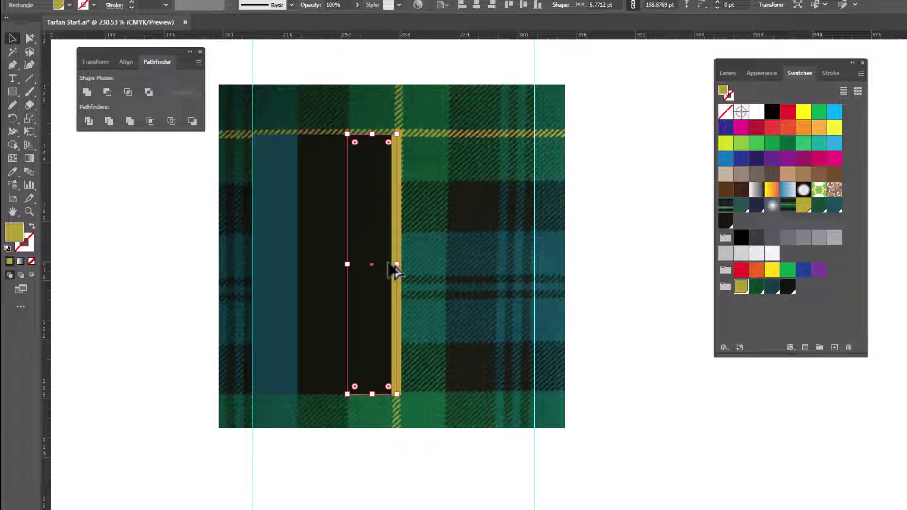
drag(396, 265, 449, 266)
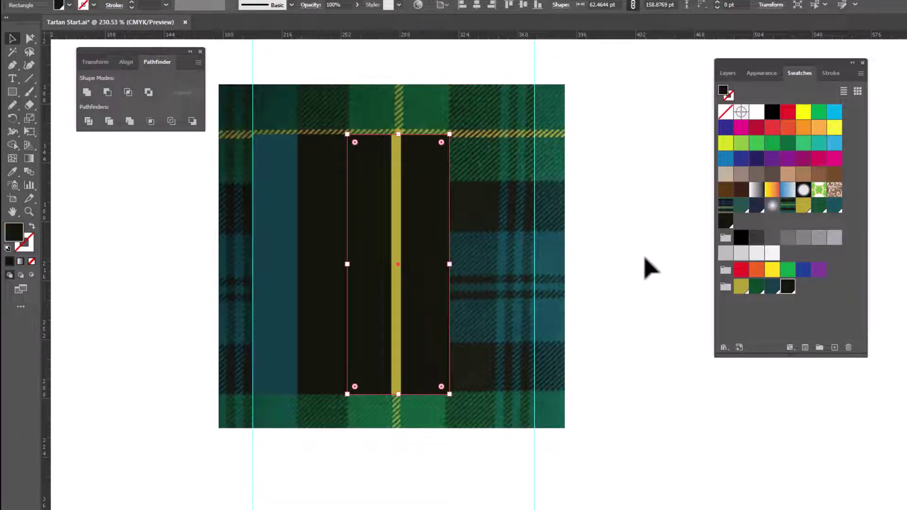
click(758, 287)
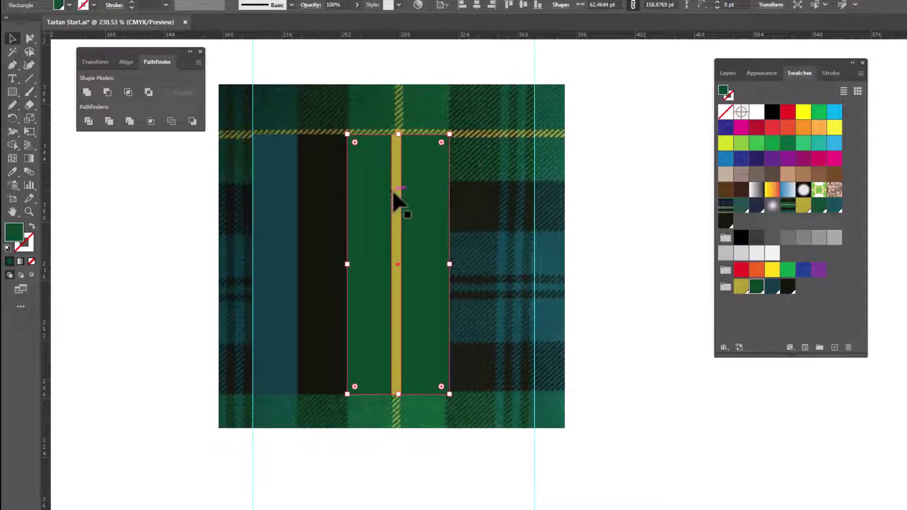
Centre the gold stripe horizontally on the green band
click(611, 183)
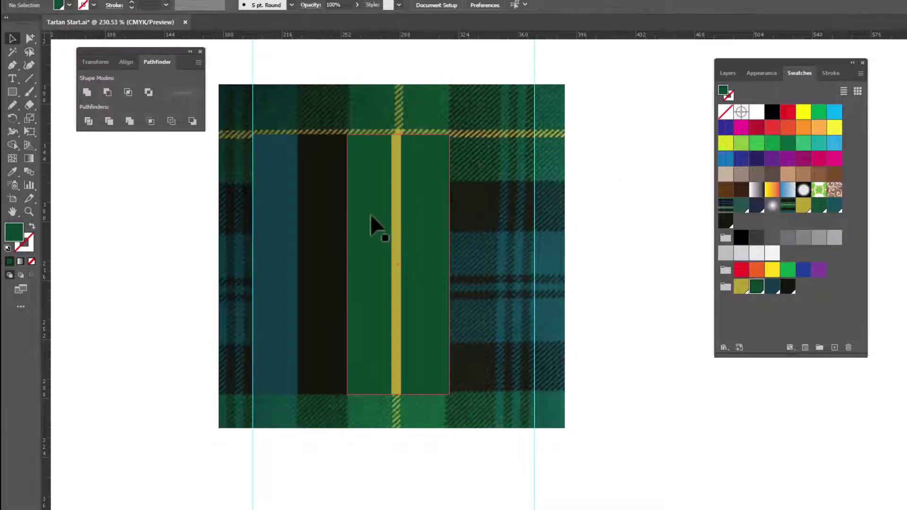
click(395, 203)
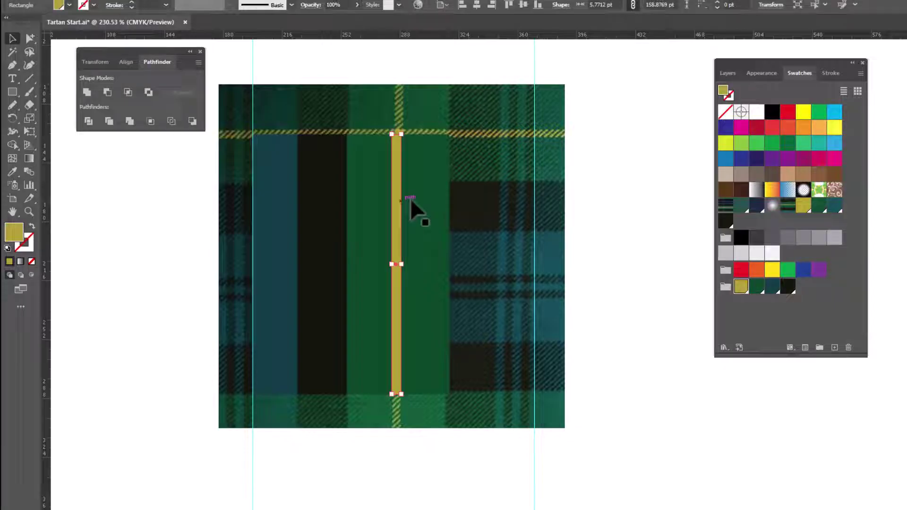
shift+click(415, 199)
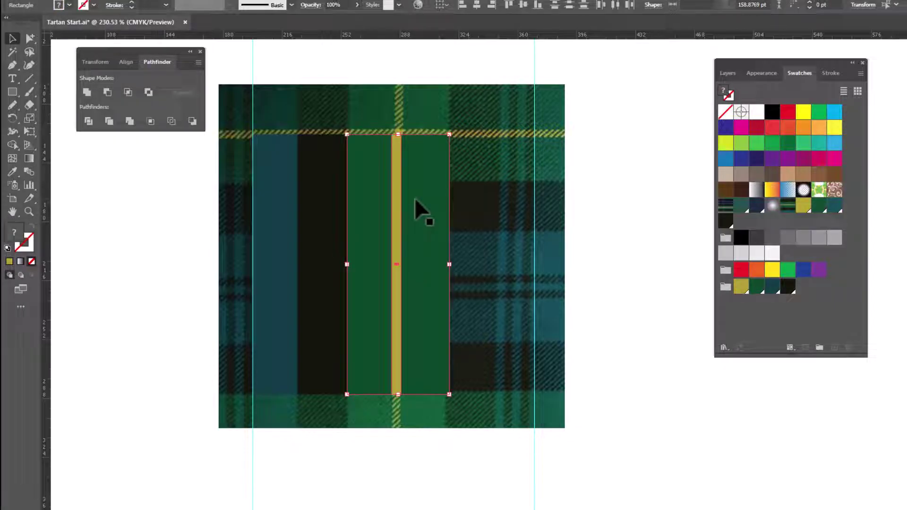
key(shift+m)
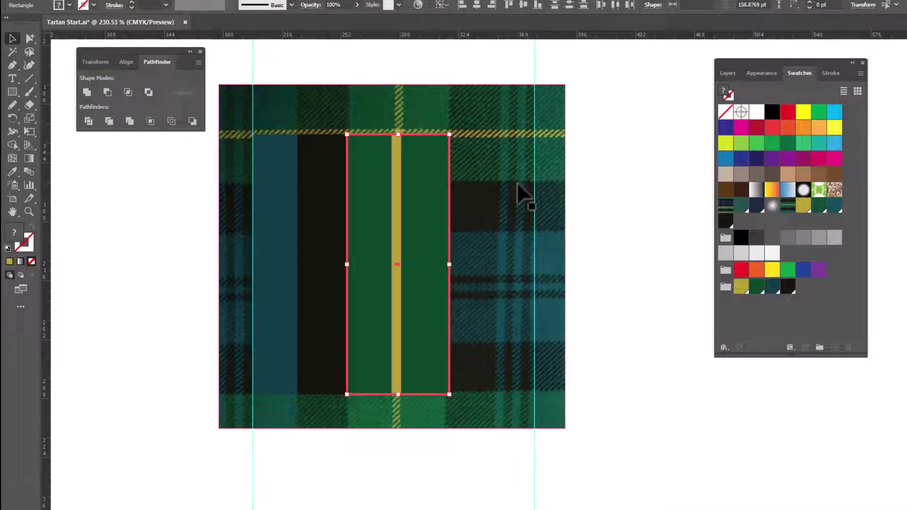
click(476, 6)
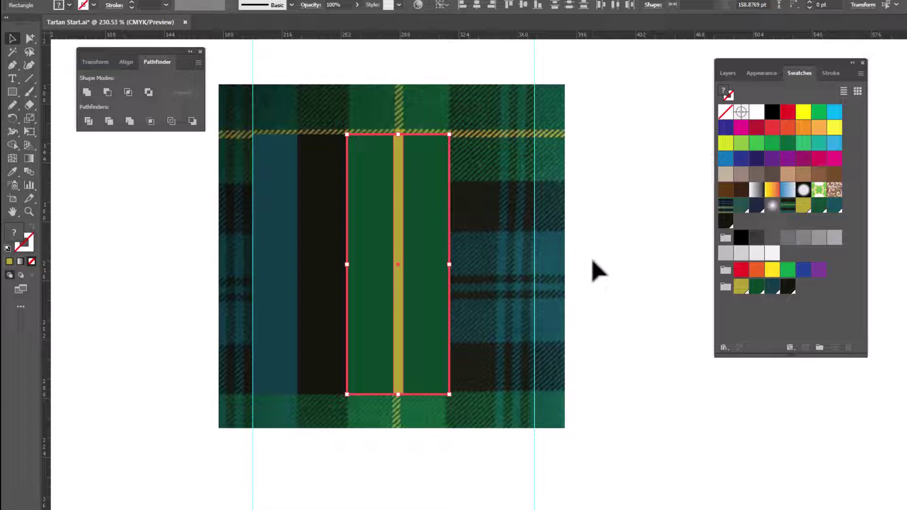
Add a black band beside the green, then thin teal and black stripes after it
click(596, 271)
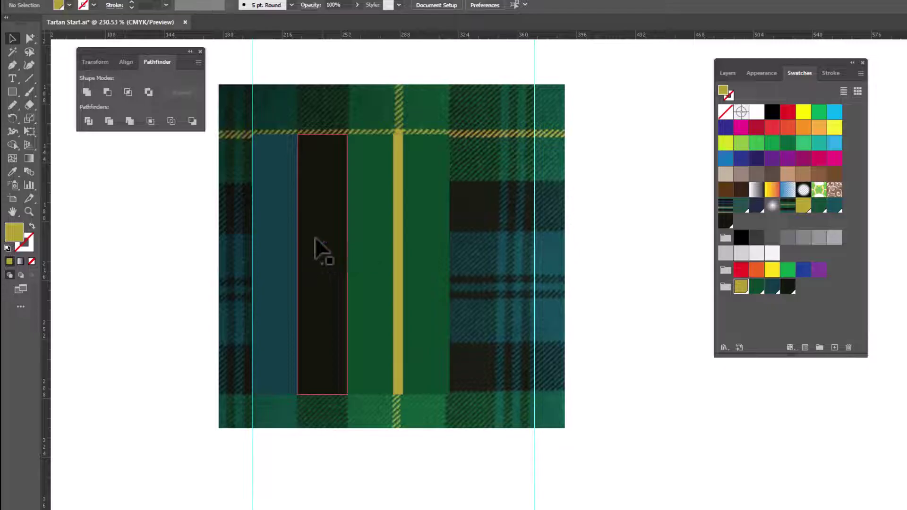
drag(316, 238, 466, 227)
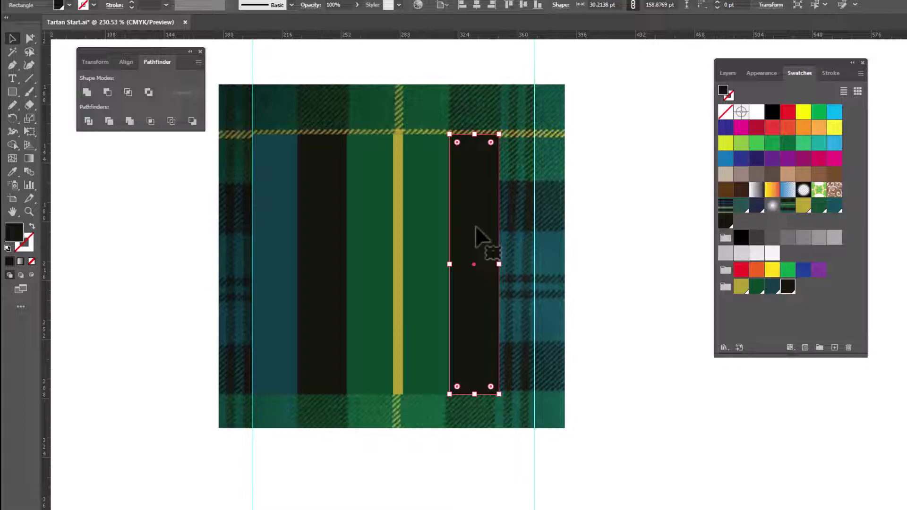
drag(476, 228, 532, 231)
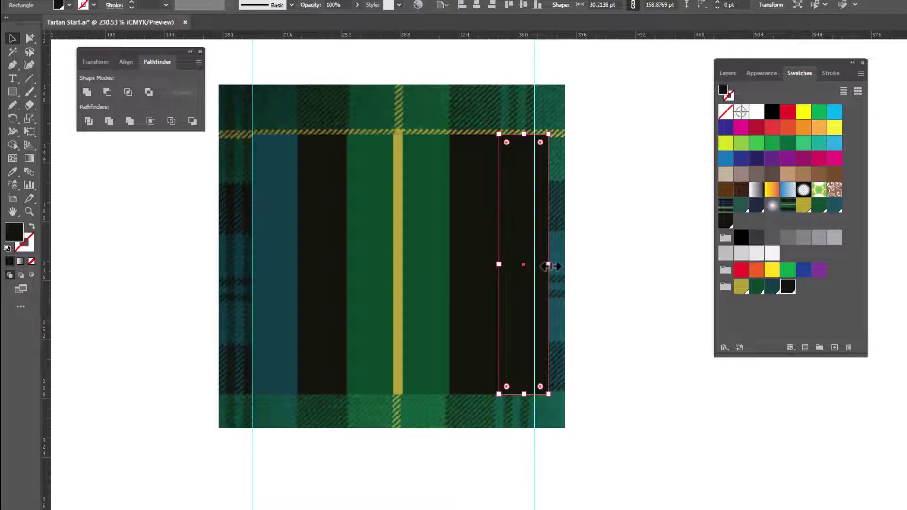
drag(548, 265, 508, 264)
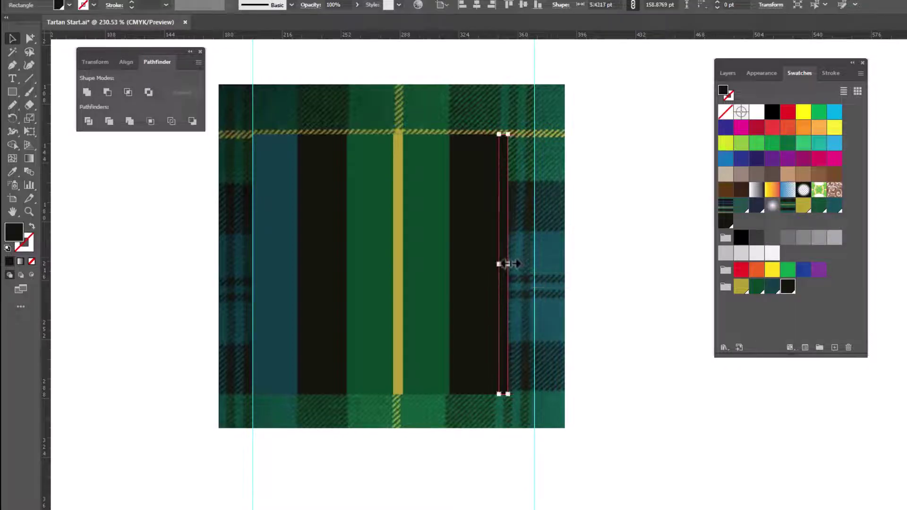
click(772, 289)
click(627, 268)
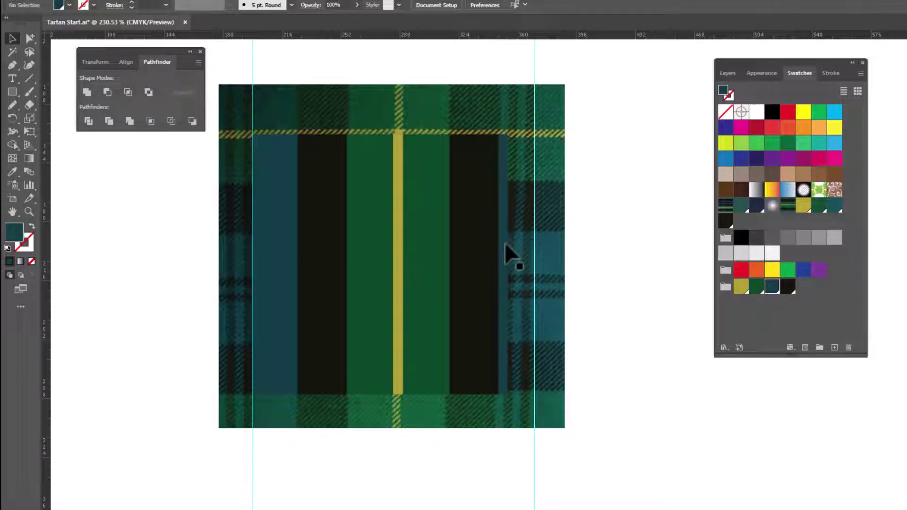
drag(505, 243, 515, 244)
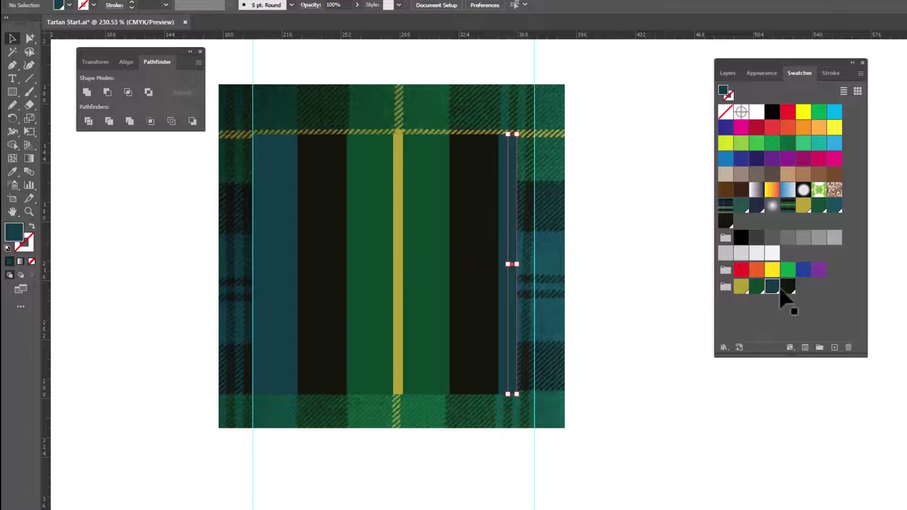
click(787, 288)
Extend the narrow alternating teal and black stripes out to the right-hand guide
click(517, 248)
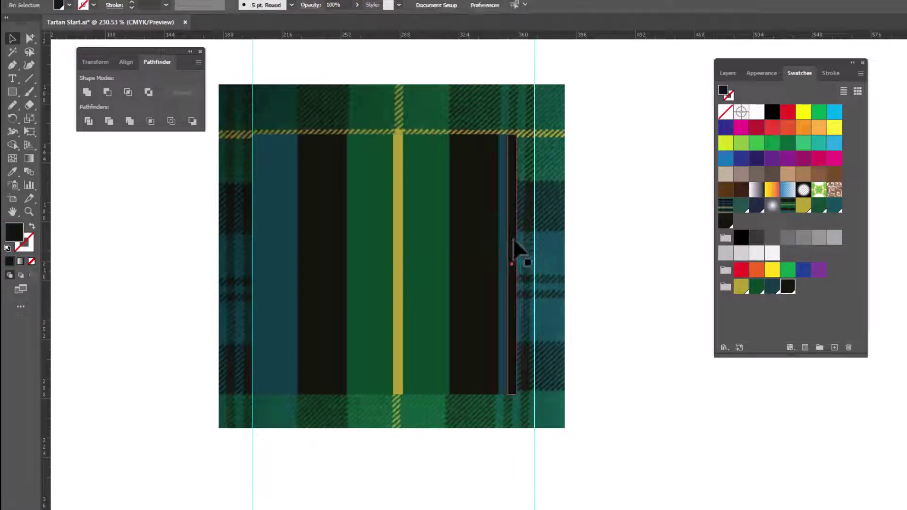
click(519, 254)
click(520, 246)
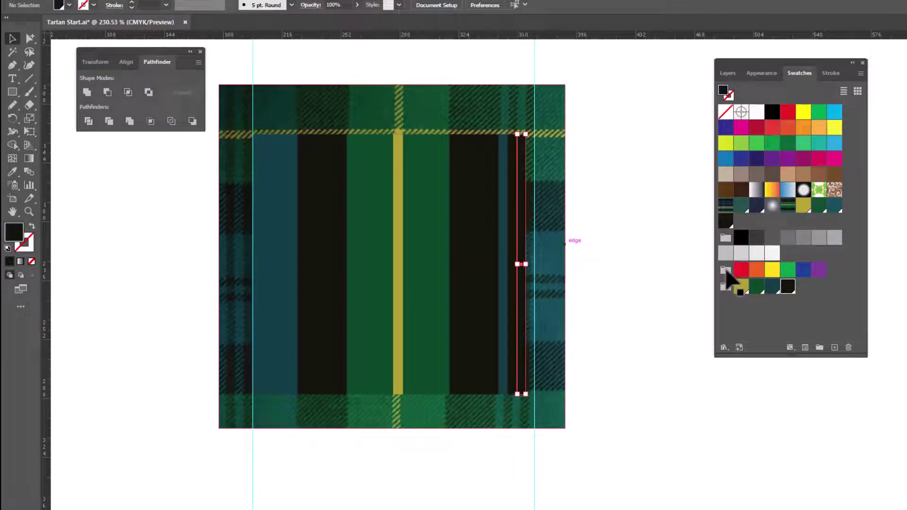
click(773, 287)
click(587, 233)
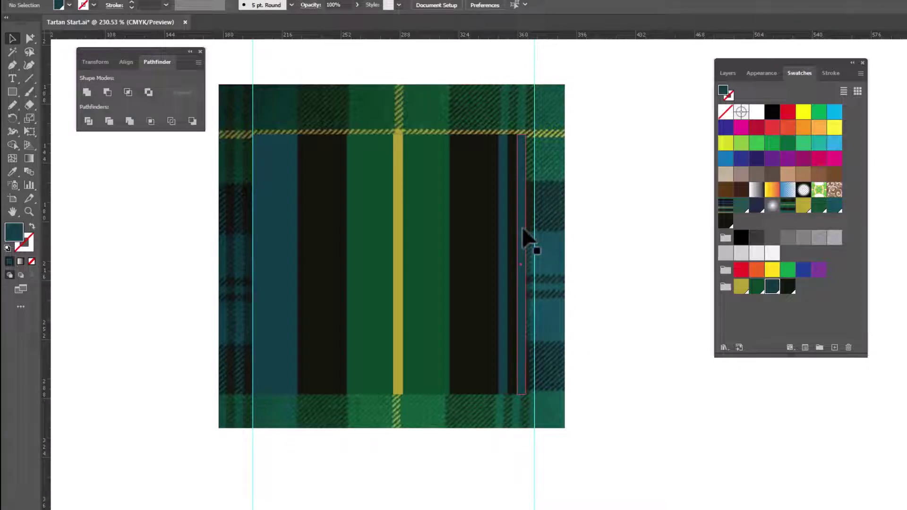
drag(523, 230, 538, 235)
click(788, 287)
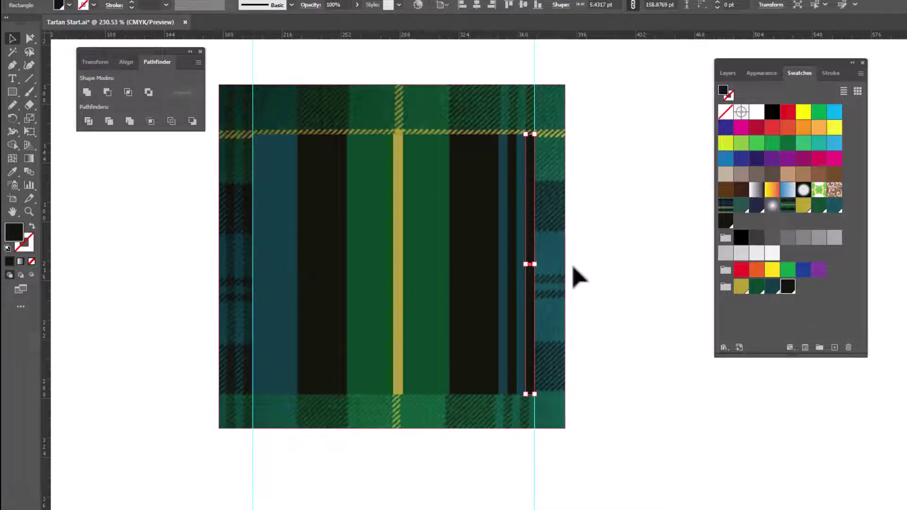
Hide the guides using the canvas context menu
right_click(616, 171)
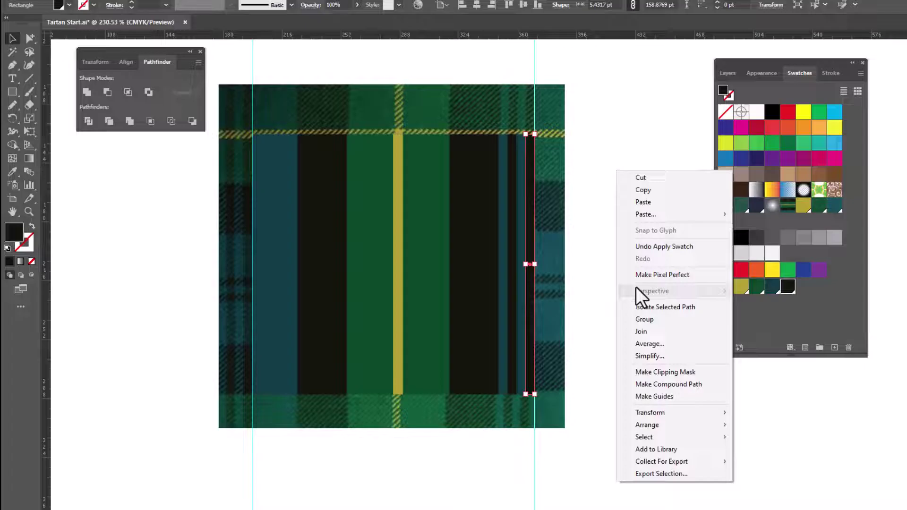
click(591, 296)
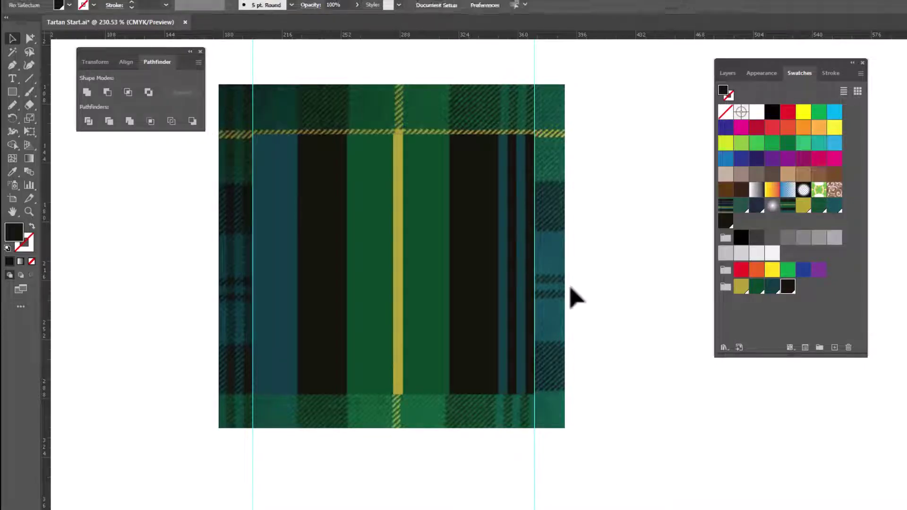
right_click(621, 180)
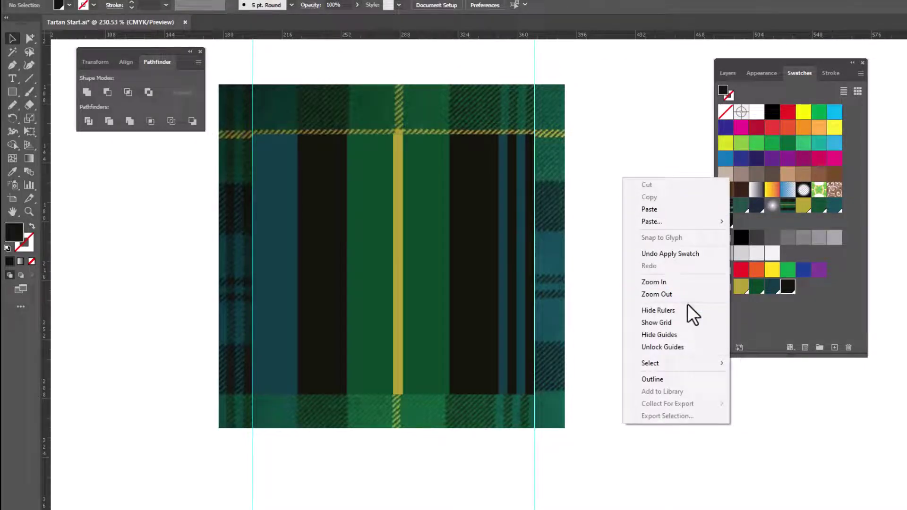
click(678, 338)
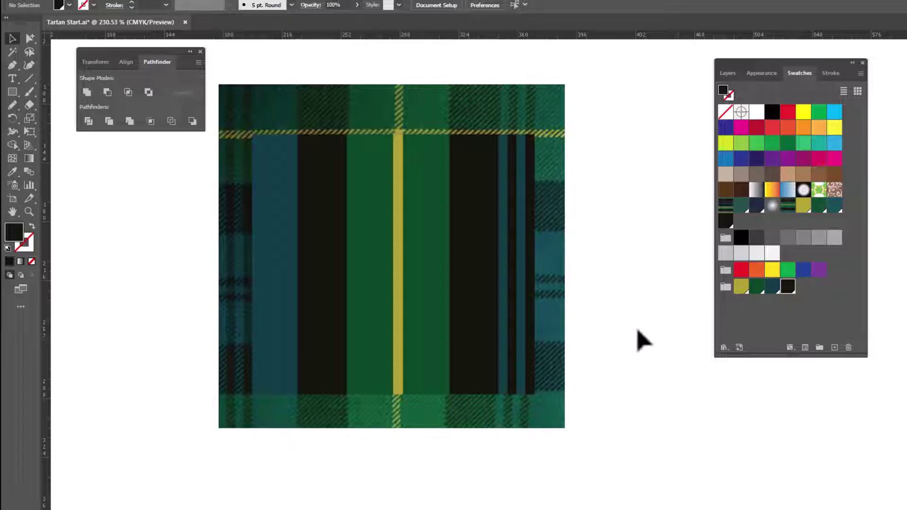
scroll(605, 263, up, 5)
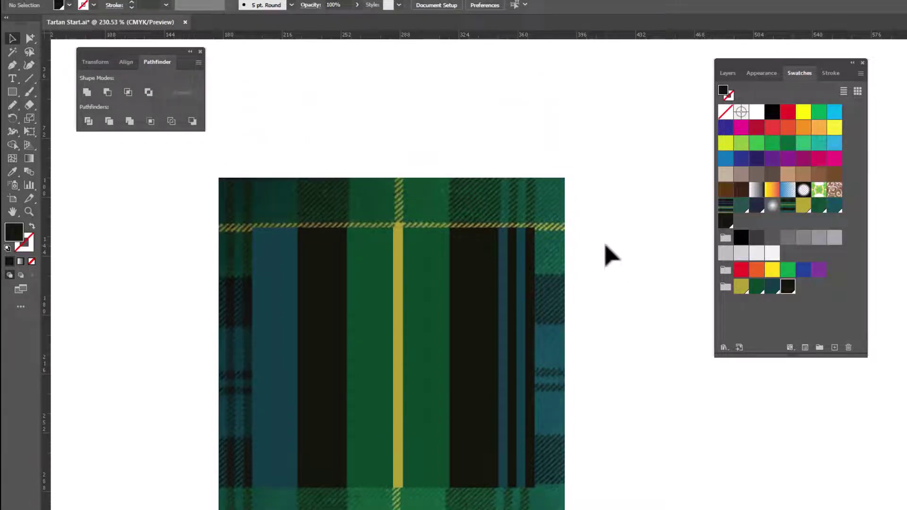
Move the tartan reference photo up and away from the traced stripes
drag(480, 263, 487, 101)
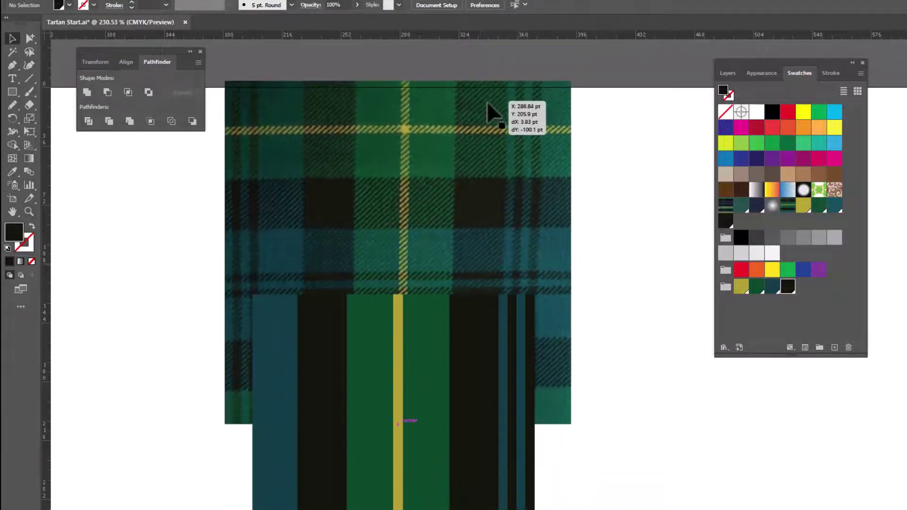
drag(475, 231, 439, 74)
drag(445, 178, 458, 85)
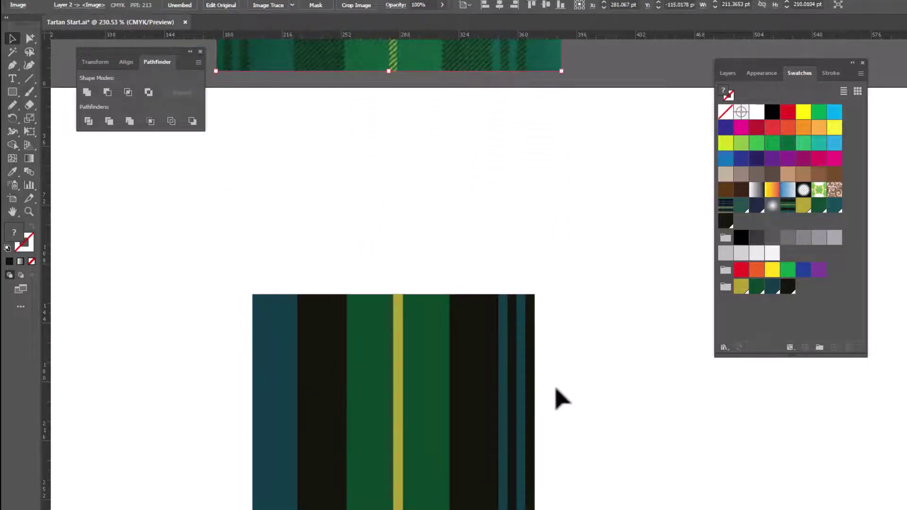
drag(557, 399, 568, 246)
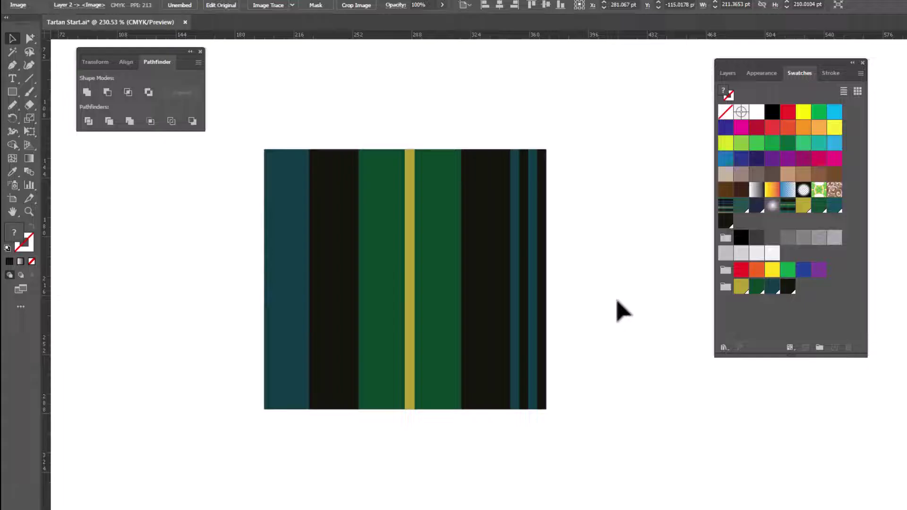
Select all the traced stripes and show their Transform size values
click(250, 142)
drag(444, 222, 573, 420)
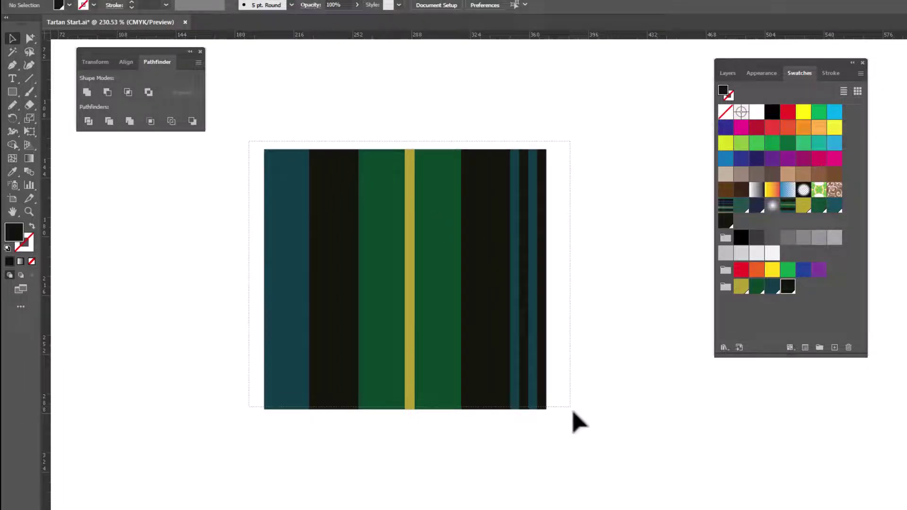
drag(234, 129, 563, 435)
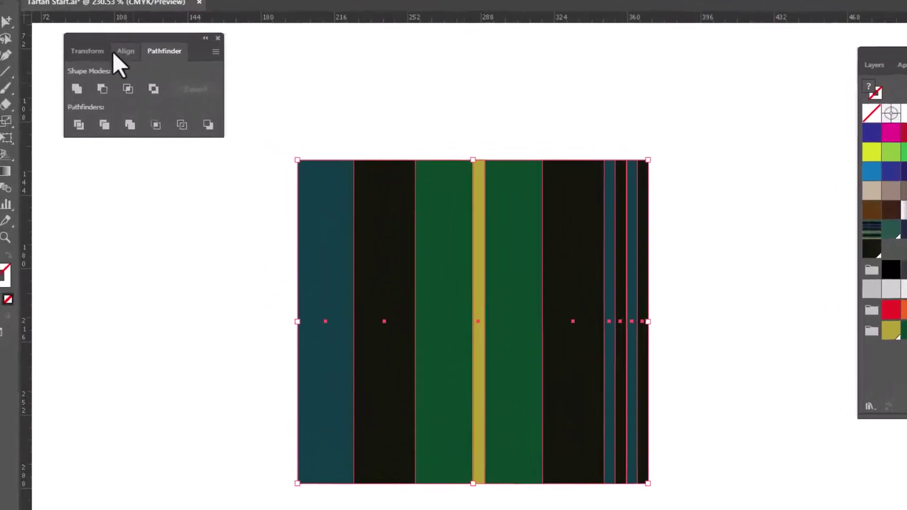
drag(103, 33, 156, 36)
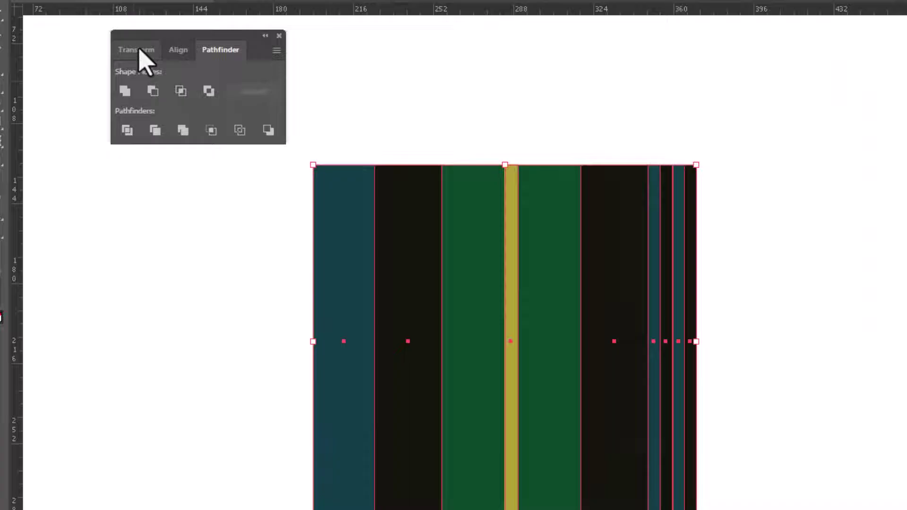
click(140, 50)
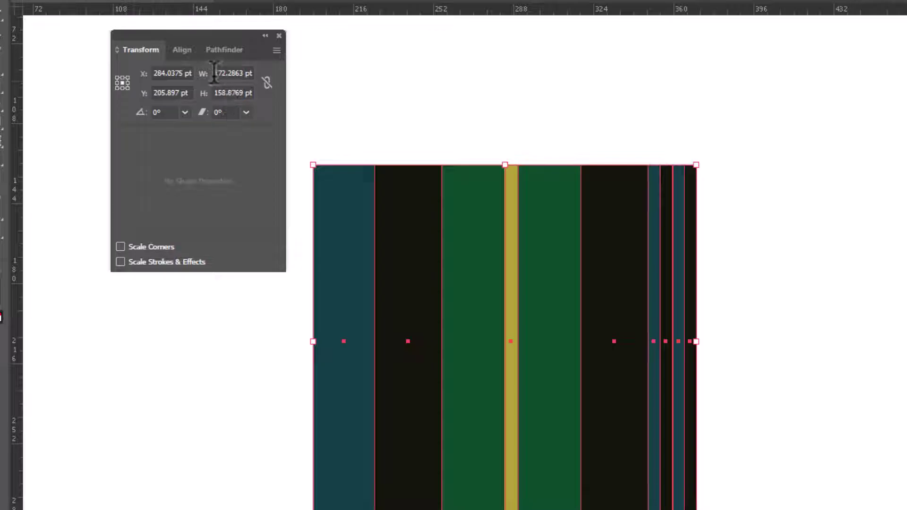
Copy the 172.2863 pt width into the height to make the set square
drag(214, 74, 255, 71)
key(ctrl+c)
click(216, 92)
drag(225, 93, 265, 91)
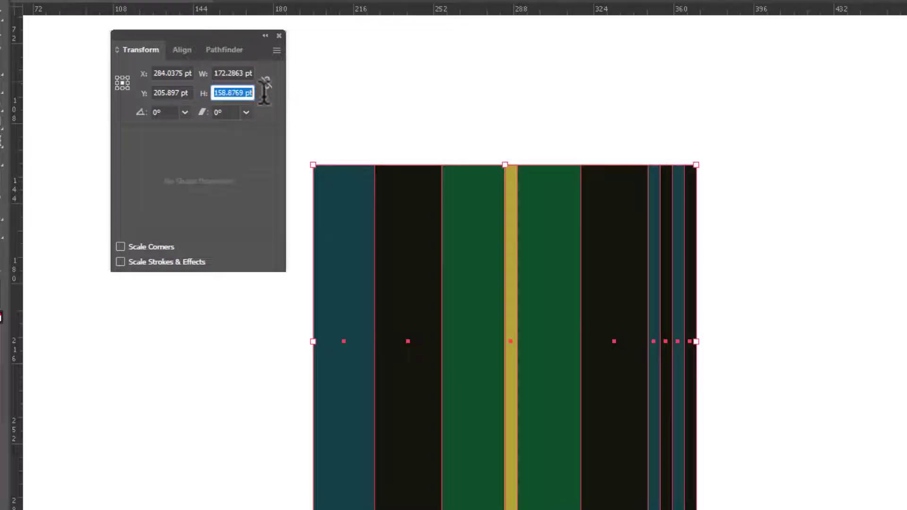
key(ctrl+v)
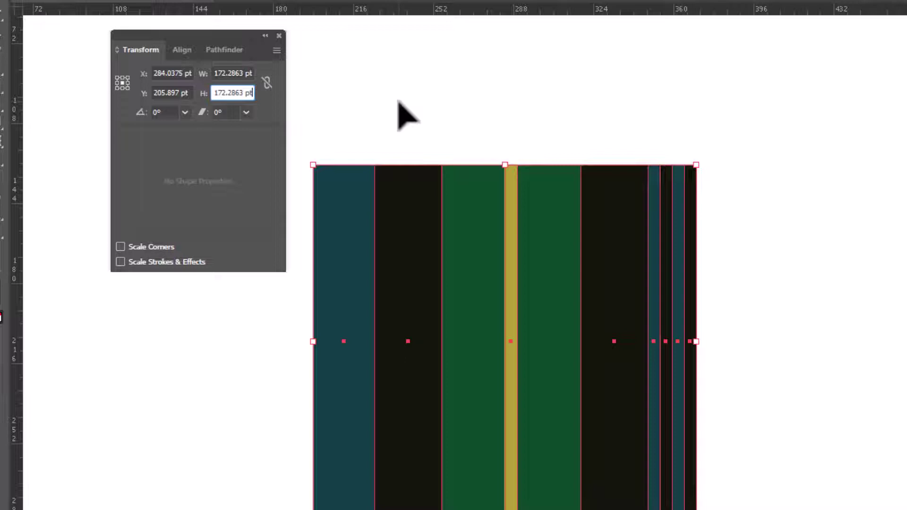
key(Return)
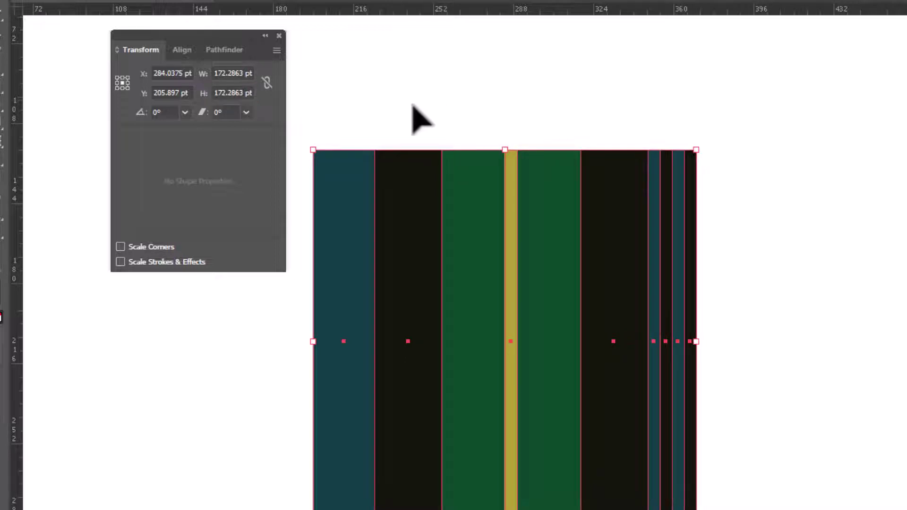
drag(236, 37, 181, 26)
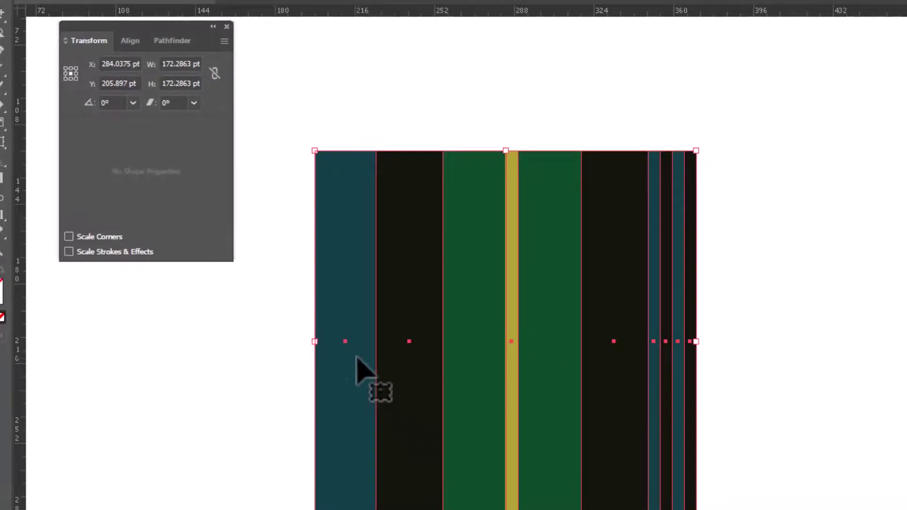
Make a copy of the stripe square rotated 90° with the Rotate tool
click(10, 141)
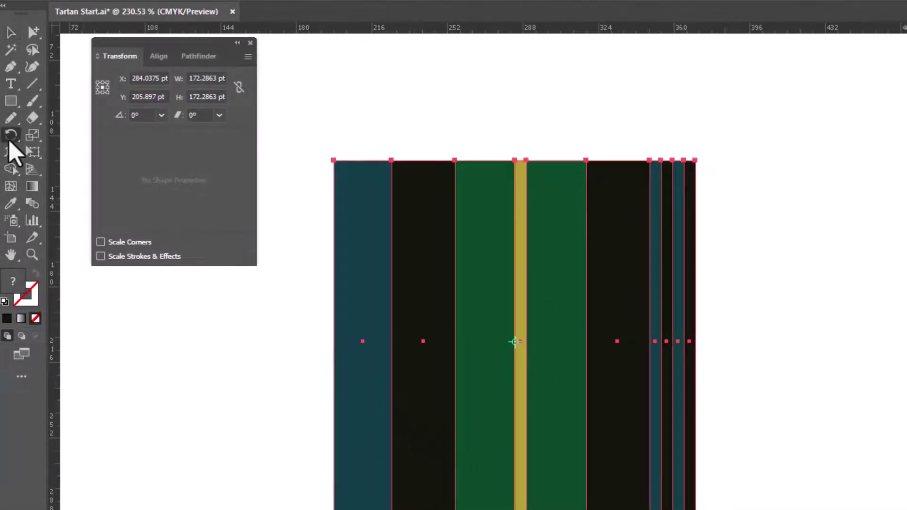
double_click(10, 137)
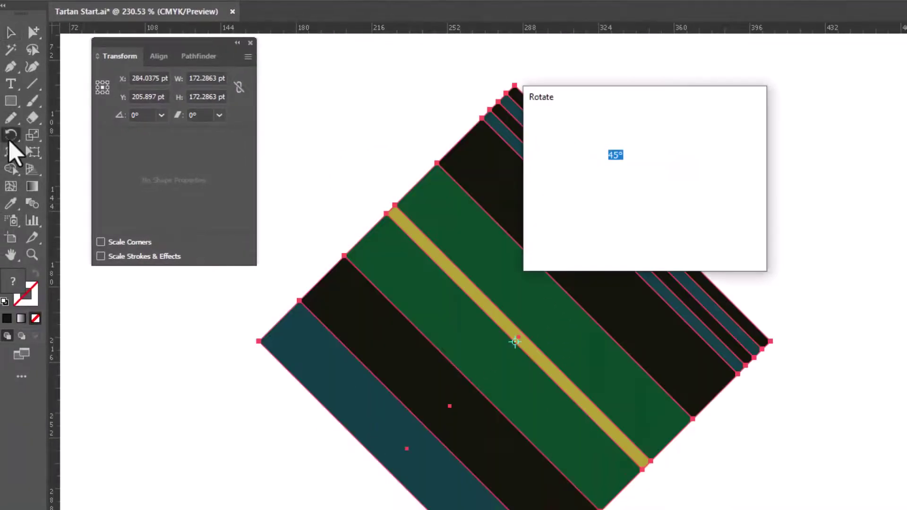
click(632, 155)
drag(632, 155, 523, 161)
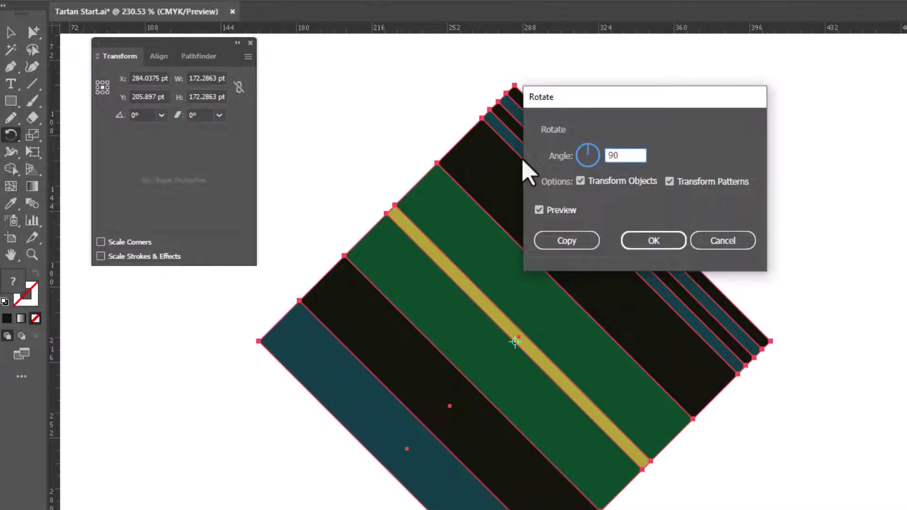
click(577, 242)
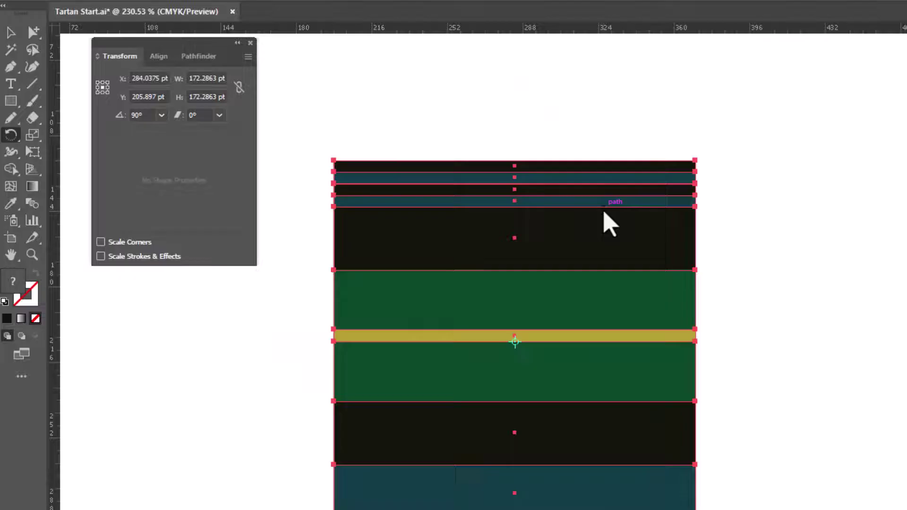
Move the horizontal-stripe copy and the vertical original apart on the artboard
click(11, 33)
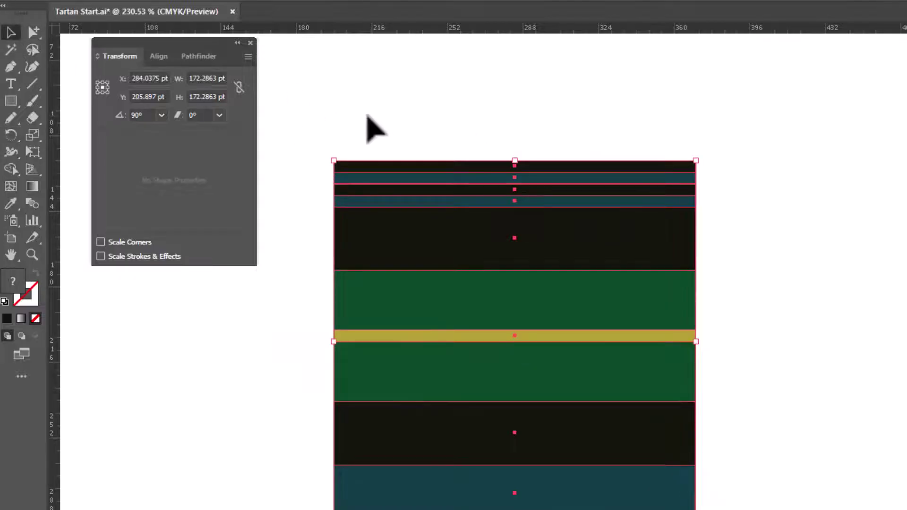
drag(520, 282, 511, 373)
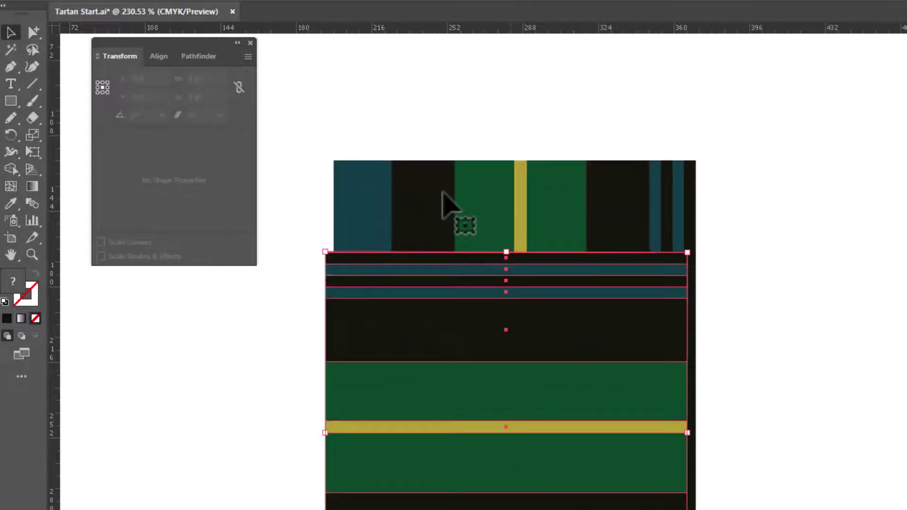
drag(442, 192, 906, 479)
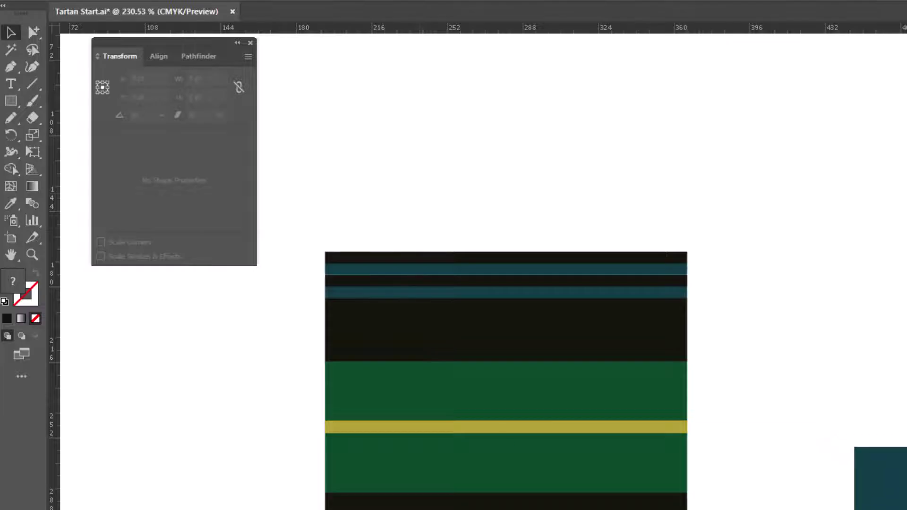
drag(581, 418, 648, 314)
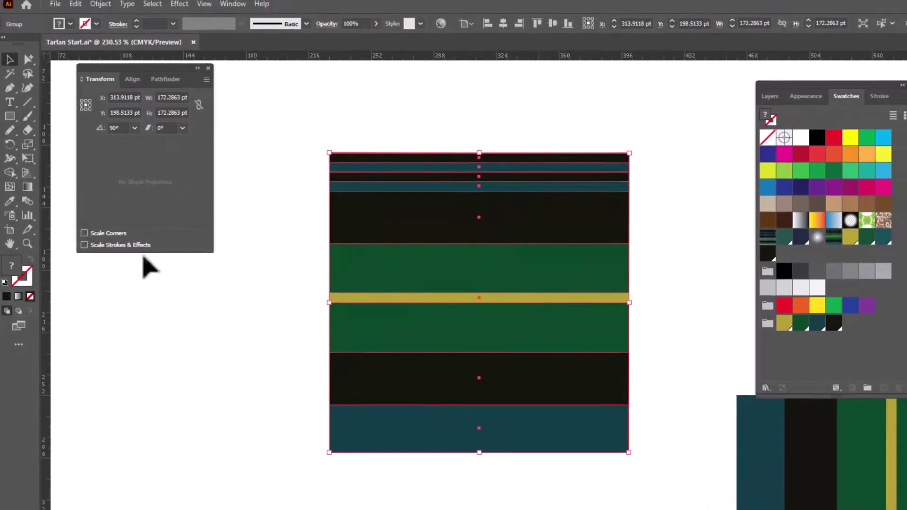
Draw a Pen line from below-left to above-right of the horizontal-stripe square with a black 1 pt stroke
key(p)
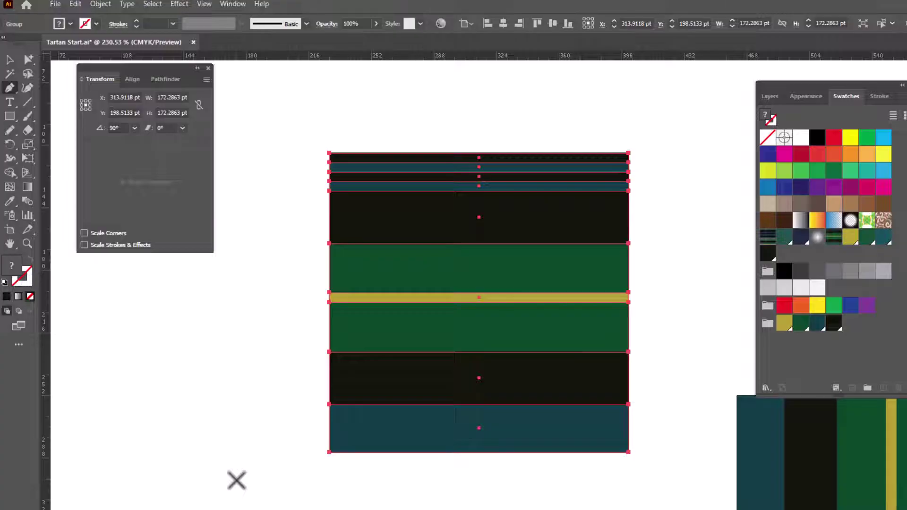
click(274, 474)
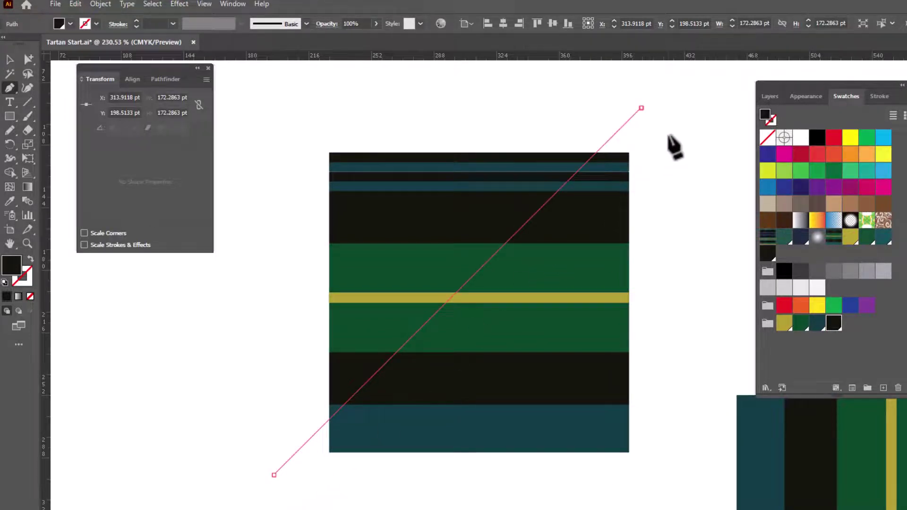
click(640, 108)
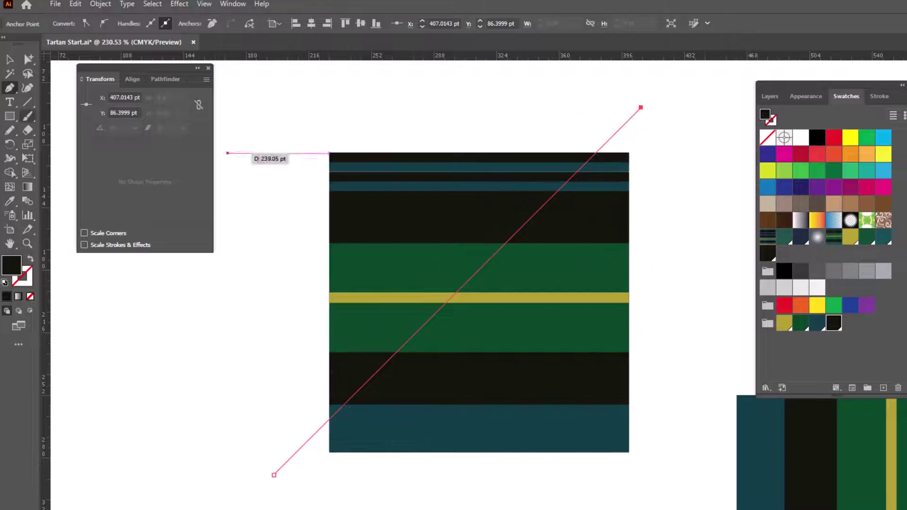
click(10, 59)
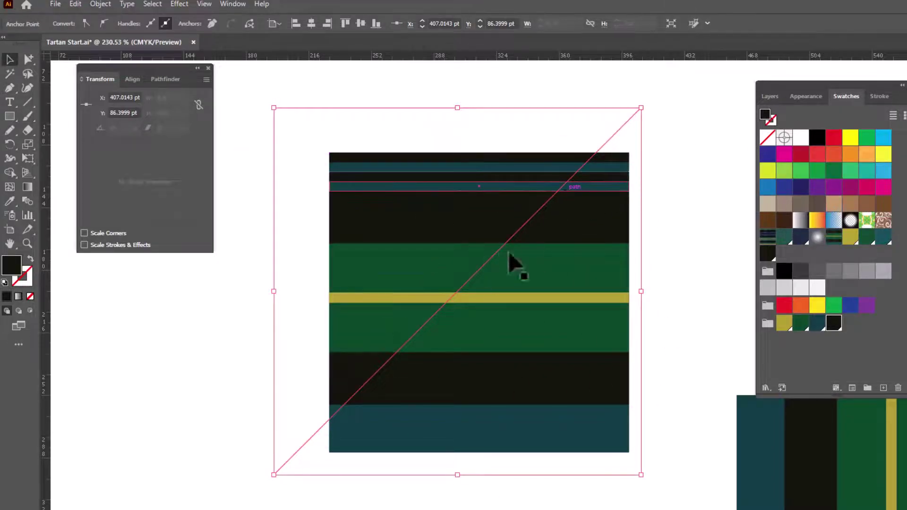
shift+click(511, 218)
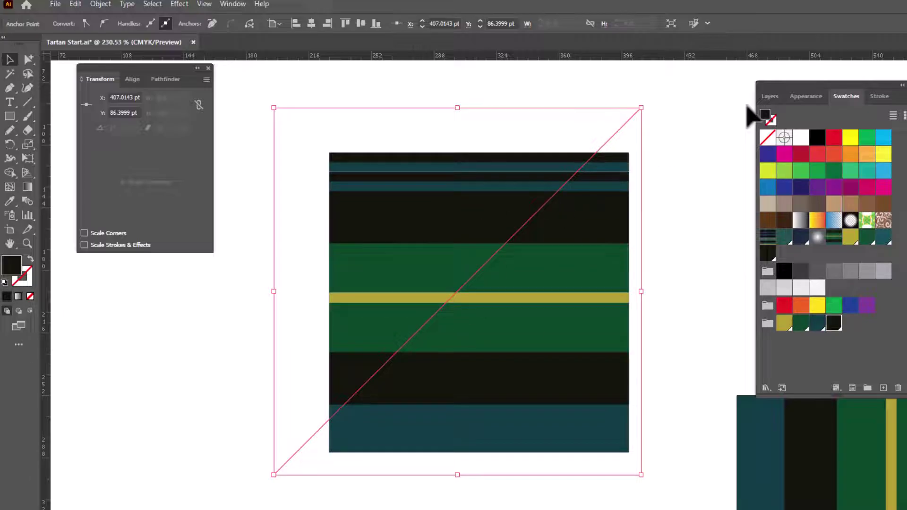
click(875, 95)
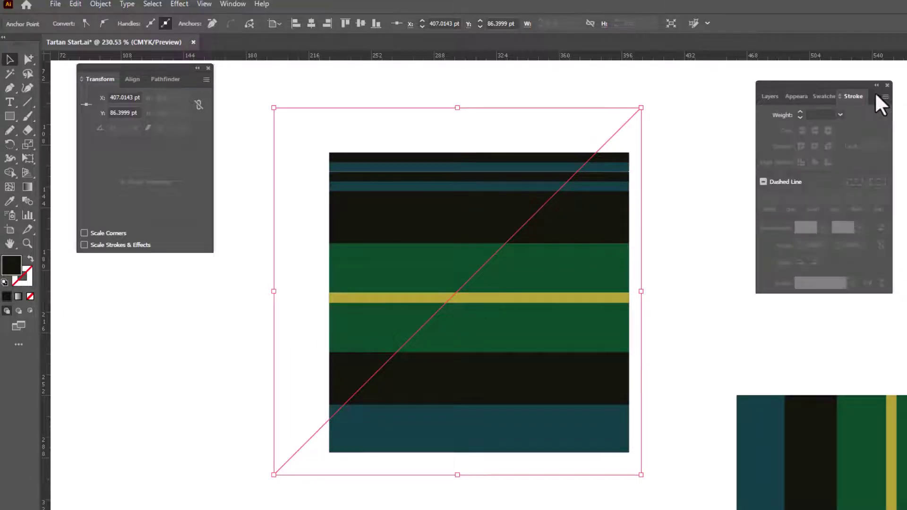
click(800, 112)
click(799, 112)
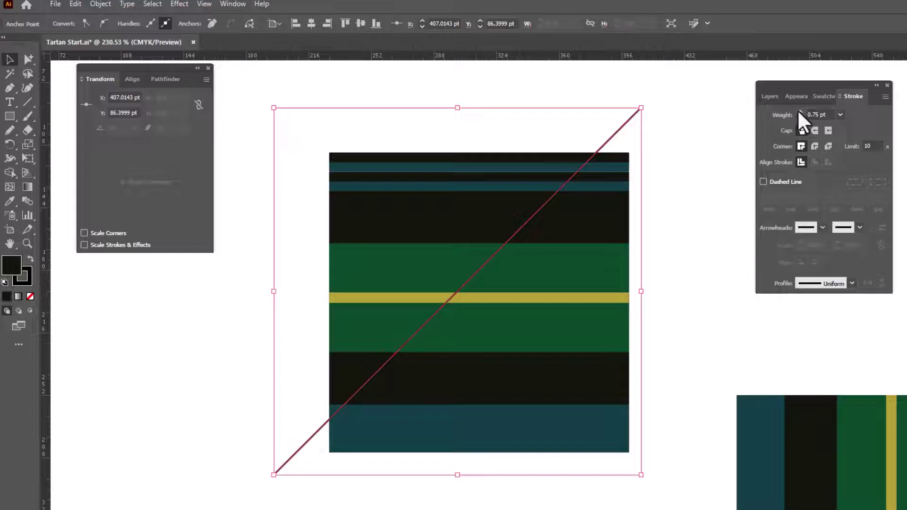
click(800, 112)
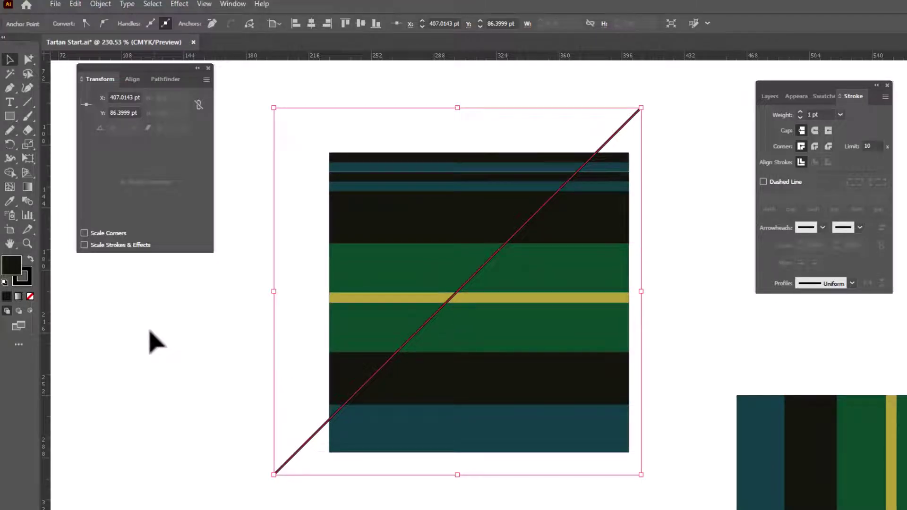
Remove the diagonal line's fill and convert its stroke into a filled shape with Outline Stroke
click(30, 297)
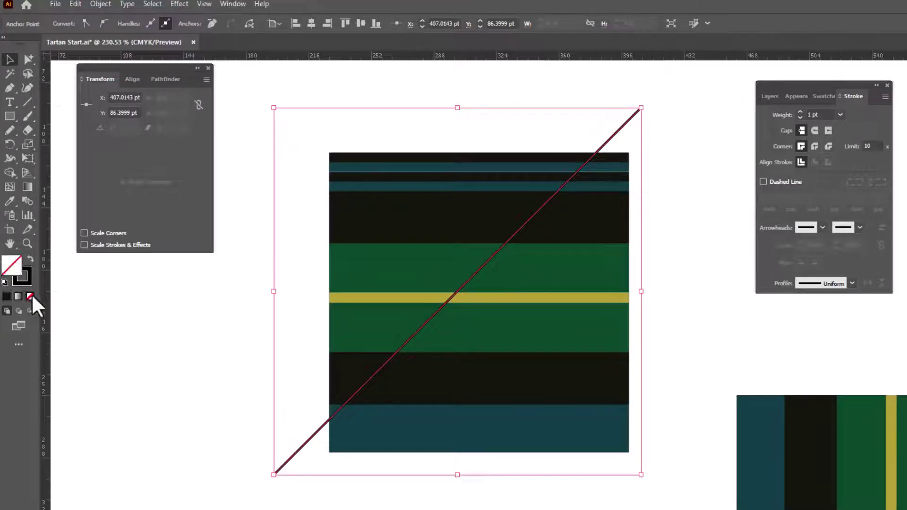
click(101, 5)
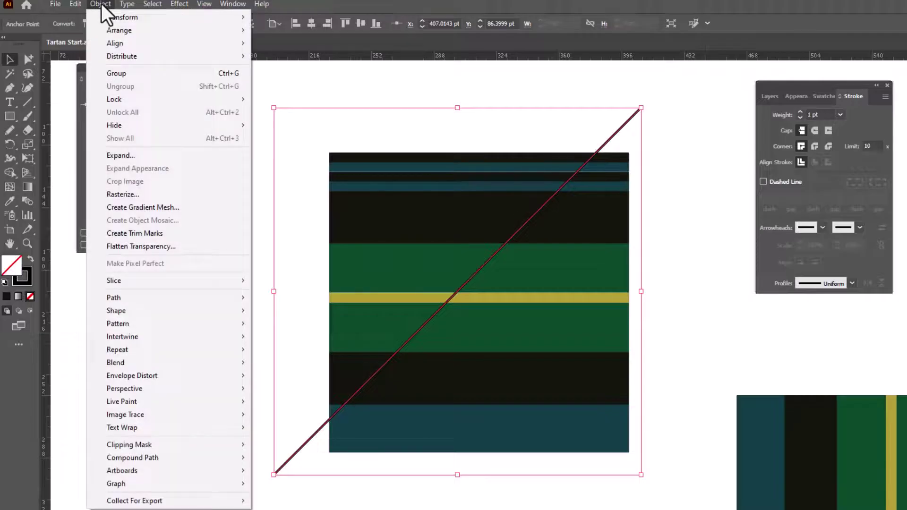
mouse_move(138, 299)
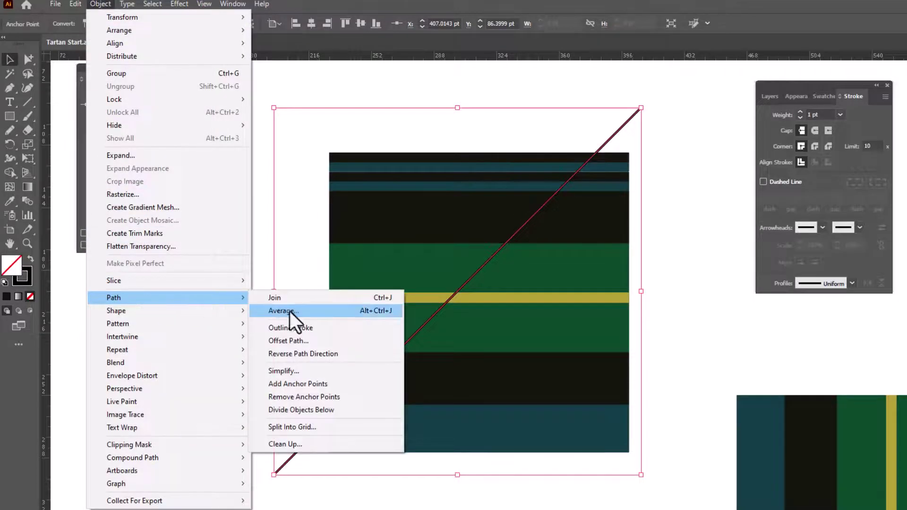
click(301, 331)
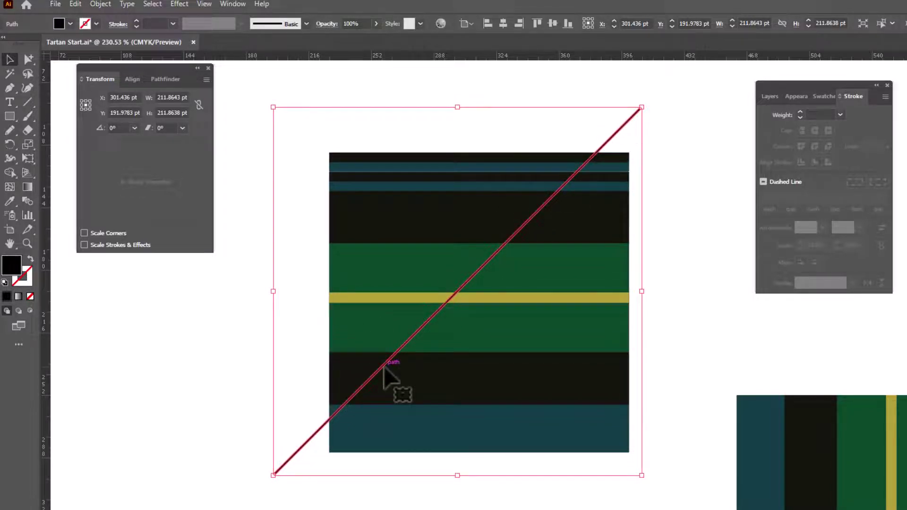
Fill the outlined diagonal with bright pink from the Color Picker
double_click(13, 265)
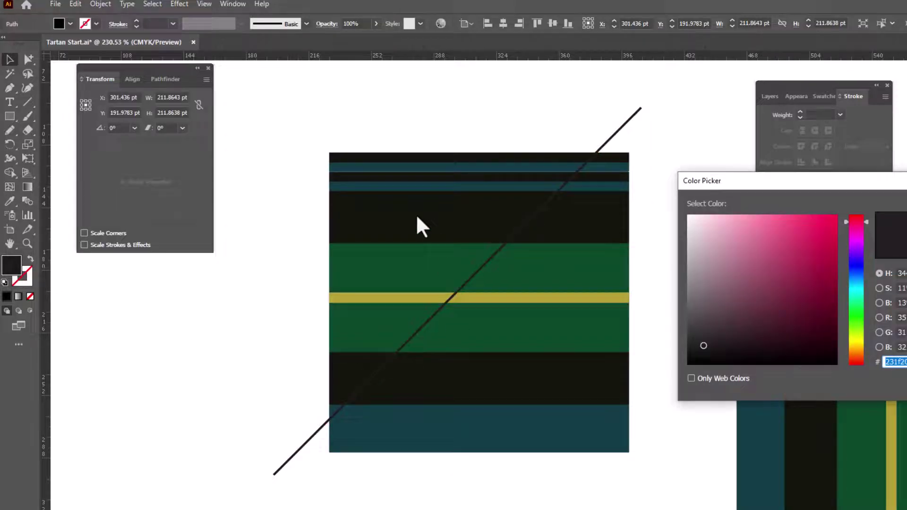
click(831, 221)
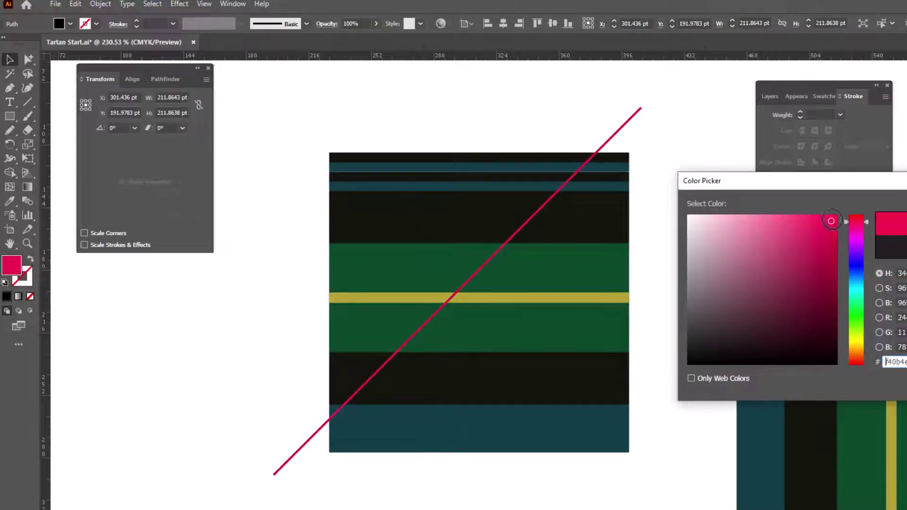
key(Return)
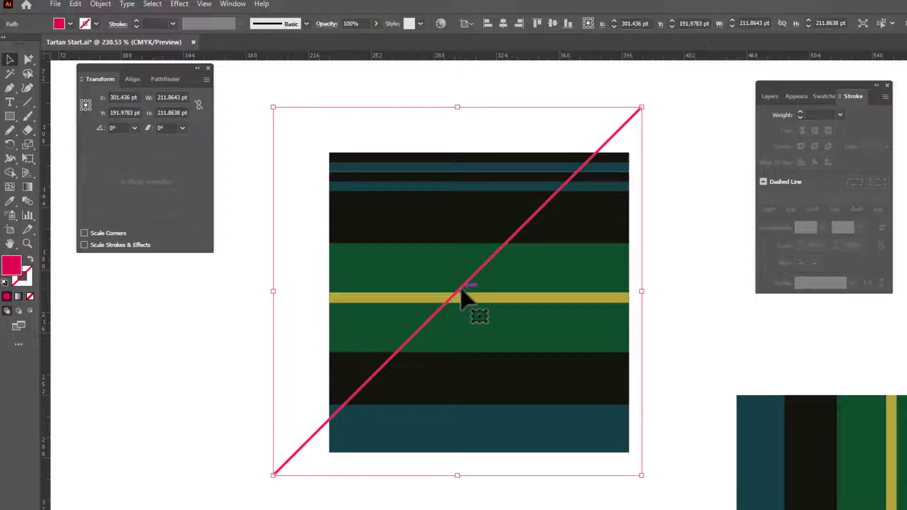
Snap the pink diagonal to the square's top-left corner and Alt-drag a copy onto its bottom-right corner
click(666, 293)
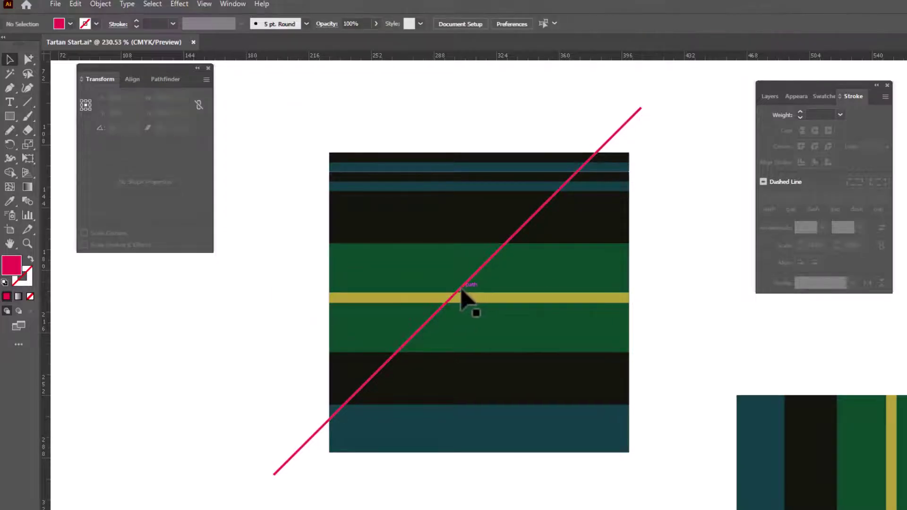
drag(462, 290, 331, 154)
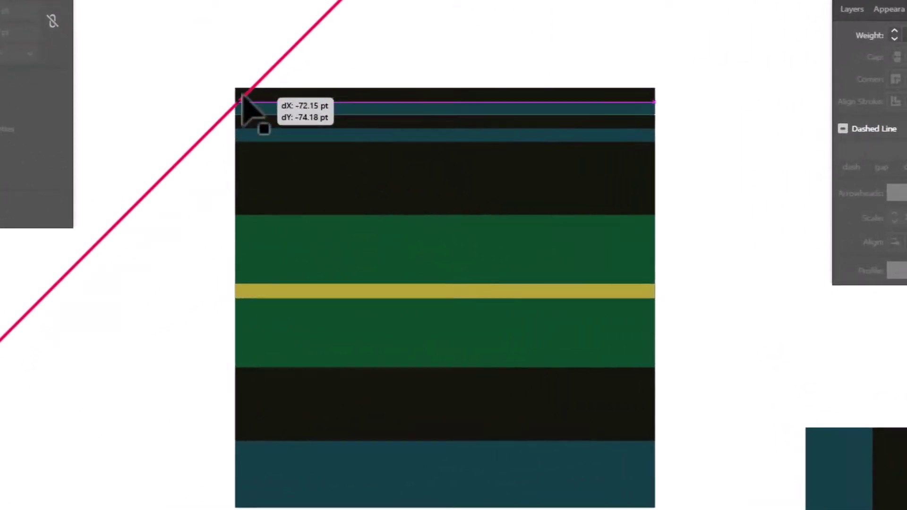
drag(239, 90, 242, 89)
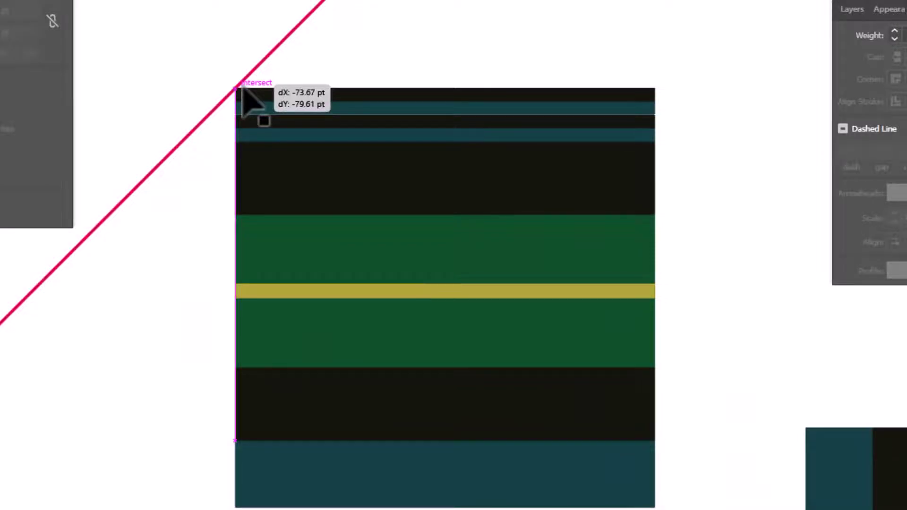
drag(242, 89, 243, 91)
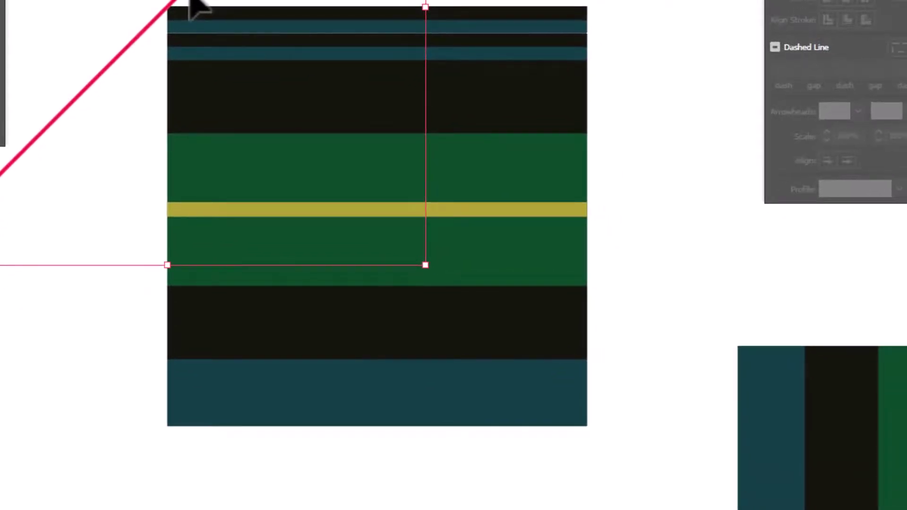
drag(191, 4, 608, 411)
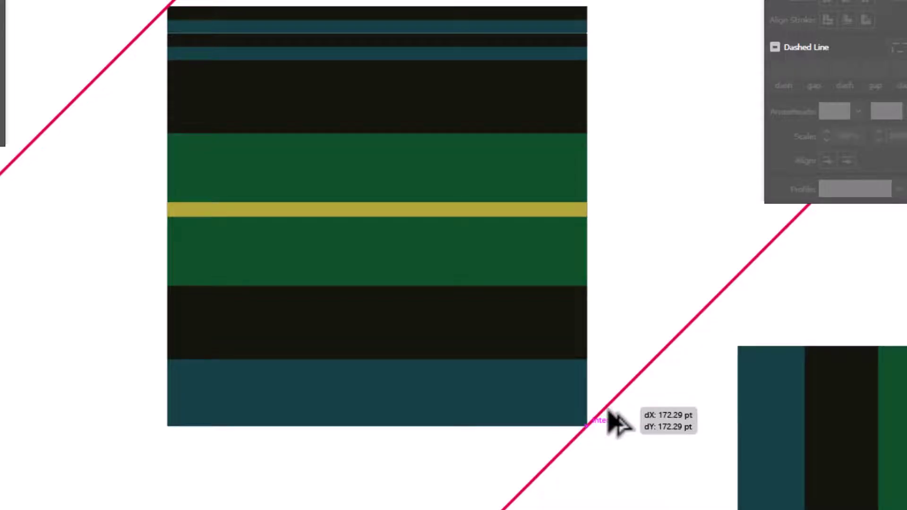
drag(609, 412, 608, 412)
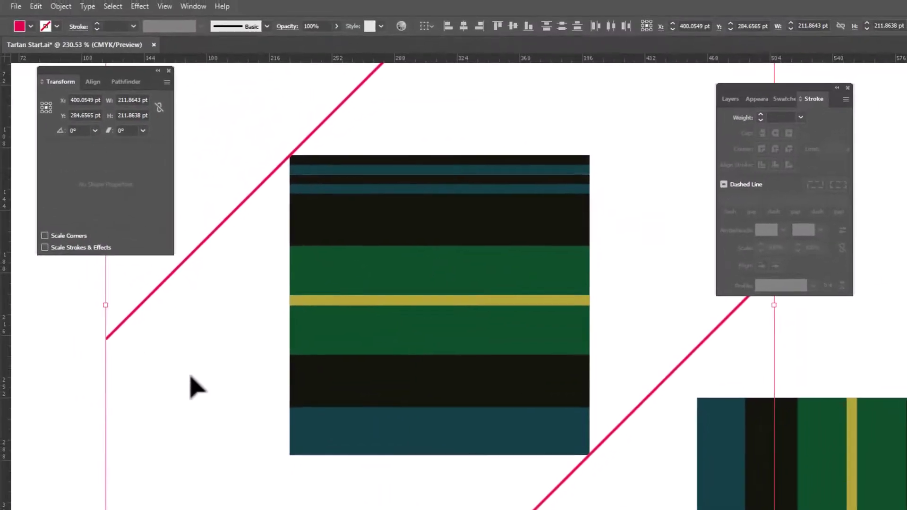
Make a blend between the two pink diagonals and zoom in on the square's top-left corner
click(60, 6)
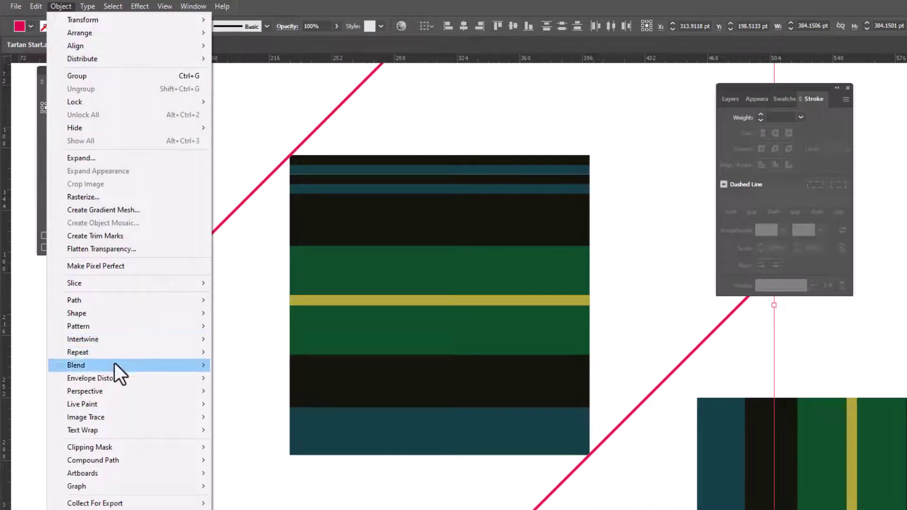
mouse_move(114, 365)
click(235, 365)
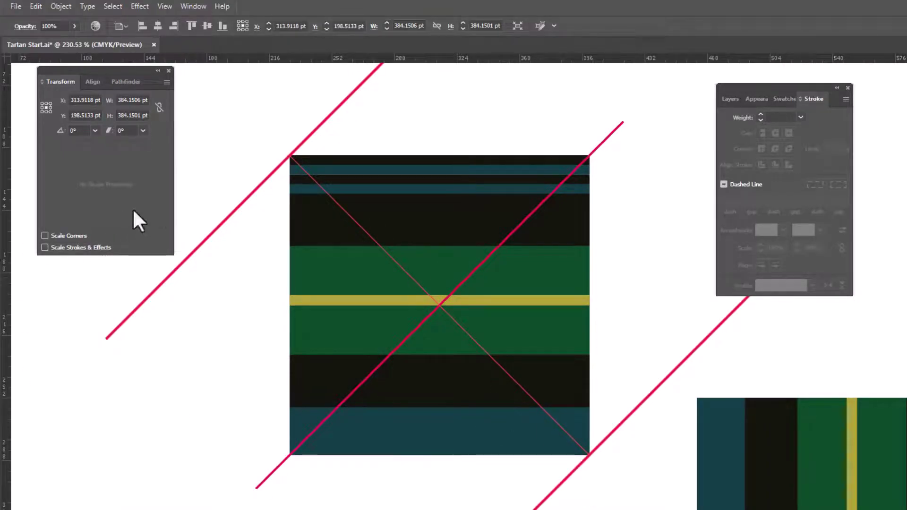
key(z)
drag(251, 142, 579, 456)
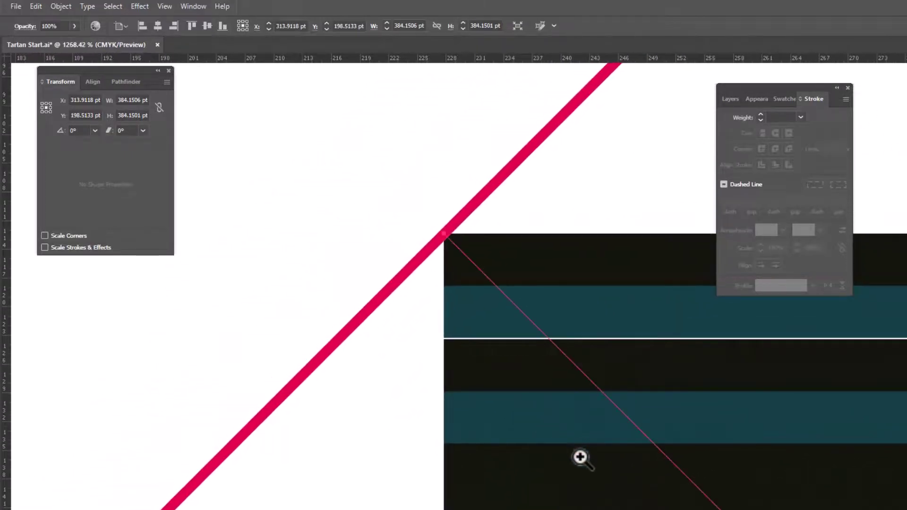
drag(608, 501, 332, 175)
key(ctrl+minus)
key(ctrl+minus)
key(ctrl+minus)
key(ctrl+minus)
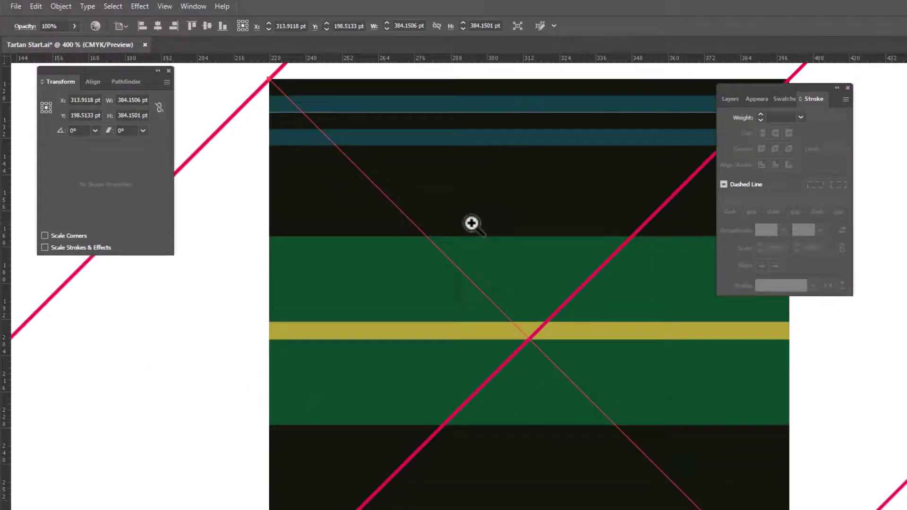
drag(255, 91, 559, 413)
drag(598, 436, 320, 504)
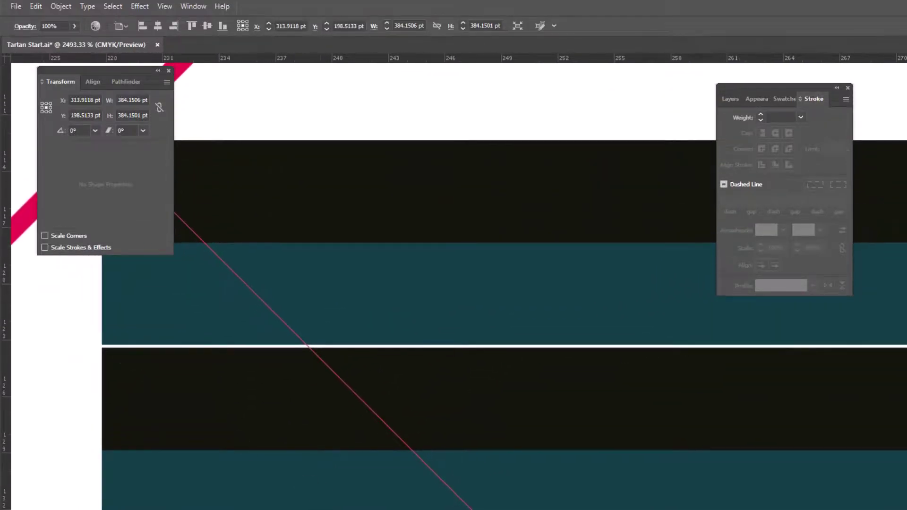
Inside the tartan group, nudge the black and teal bands down to close the white gap
click(326, 135)
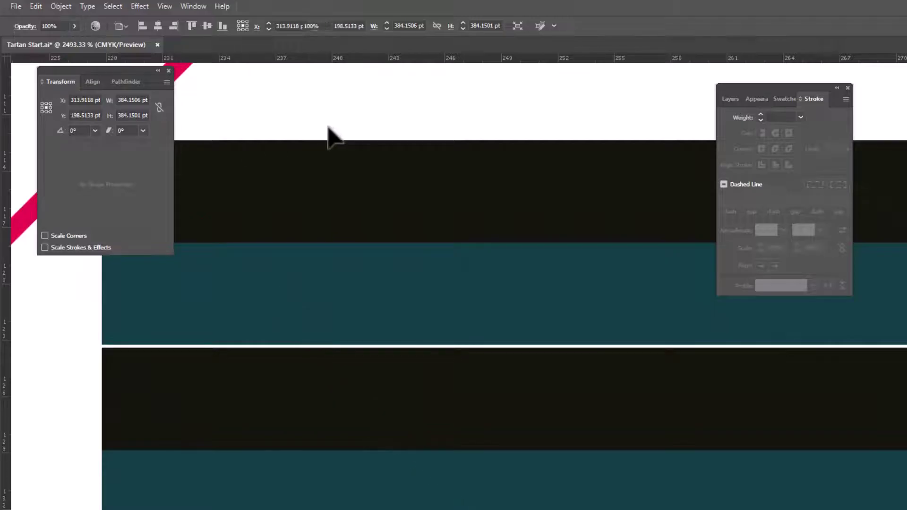
click(367, 299)
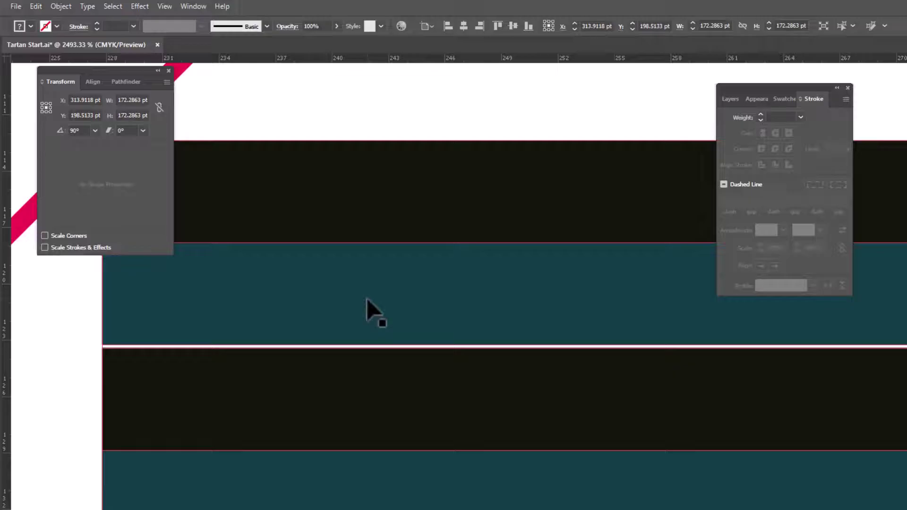
double_click(368, 298)
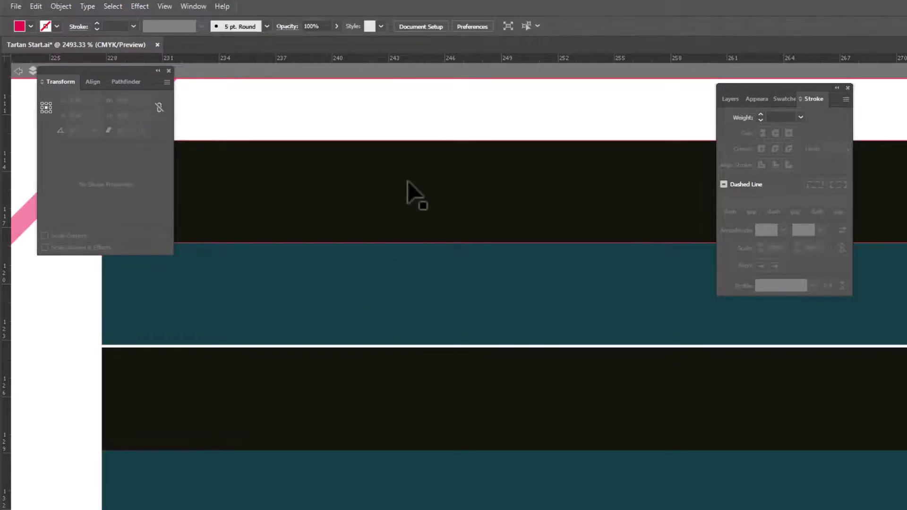
click(412, 227)
shift+click(422, 280)
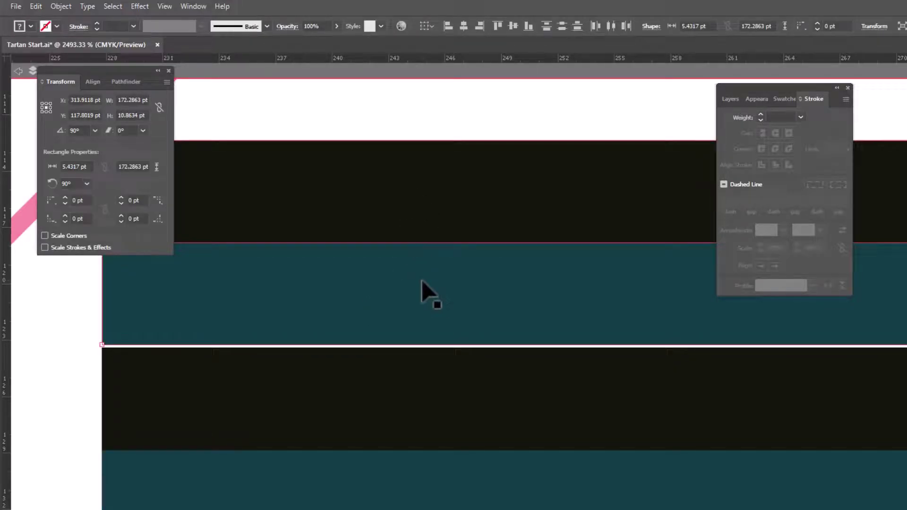
key(Down)
key(Down)
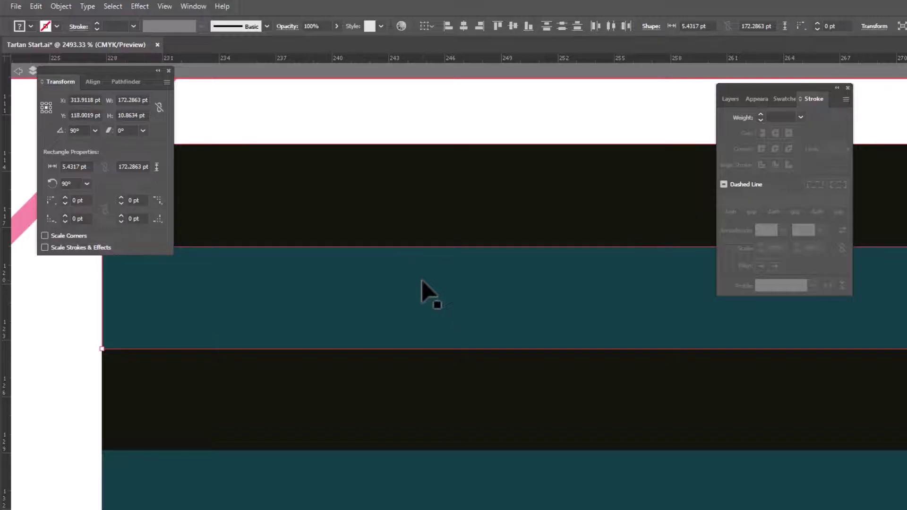
click(373, 128)
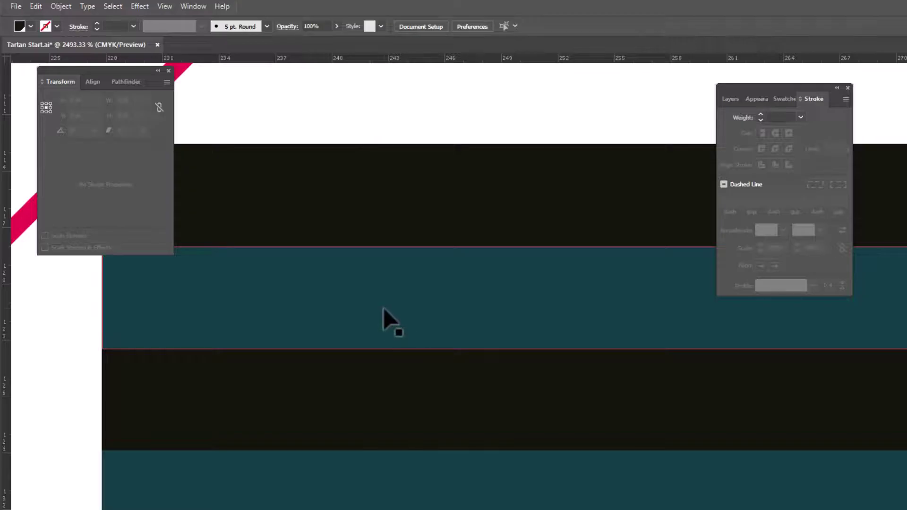
key(ctrl+minus)
key(ctrl+minus)
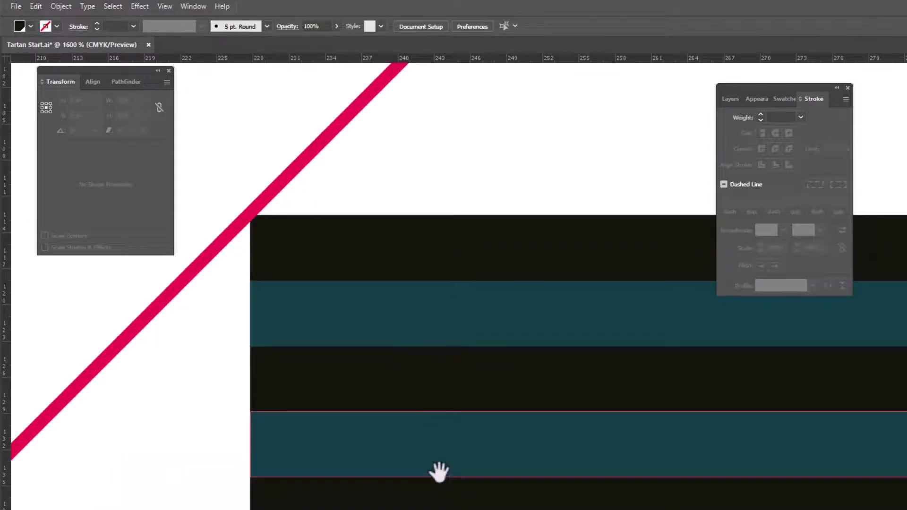
drag(439, 471, 411, 427)
Set the pink blend's Blend Options to Specified Steps with 117 steps
click(280, 101)
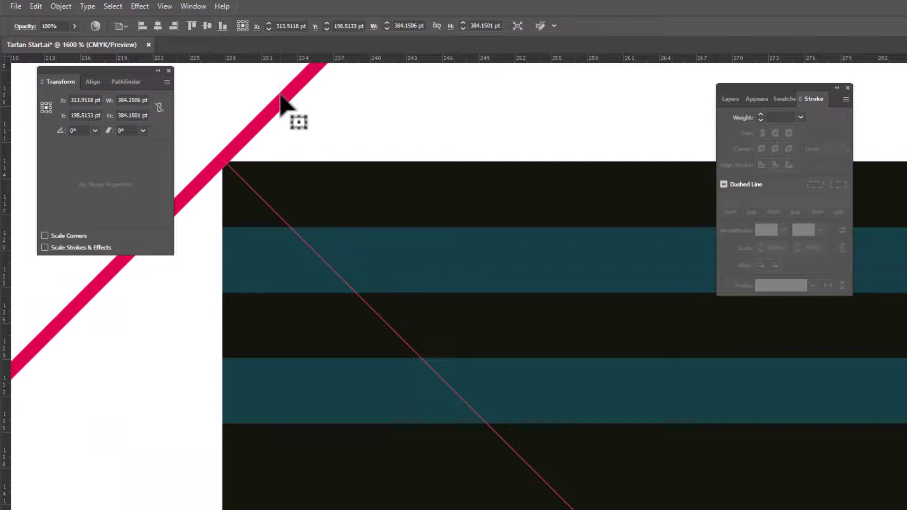
click(56, 7)
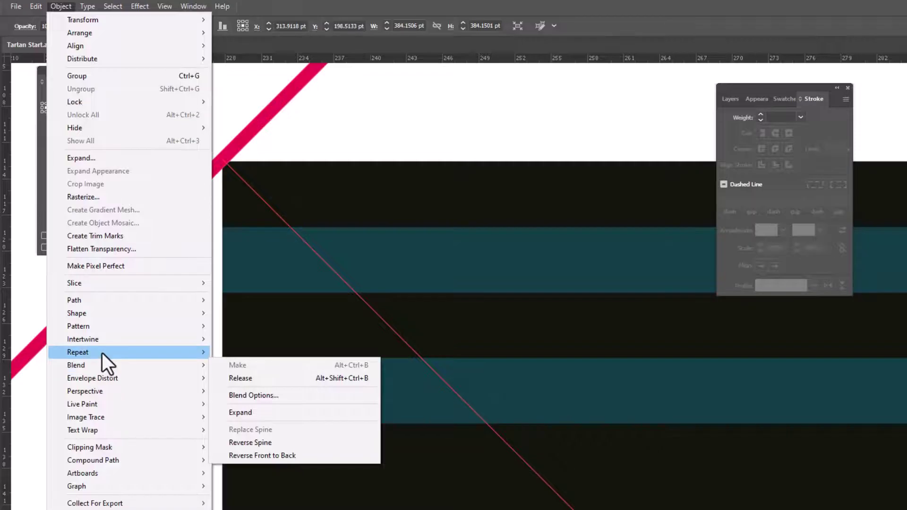
mouse_move(165, 368)
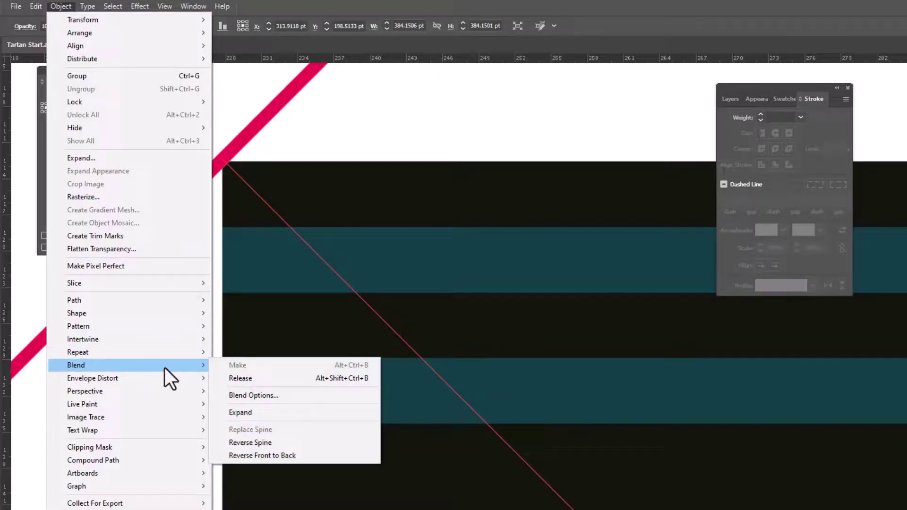
click(264, 396)
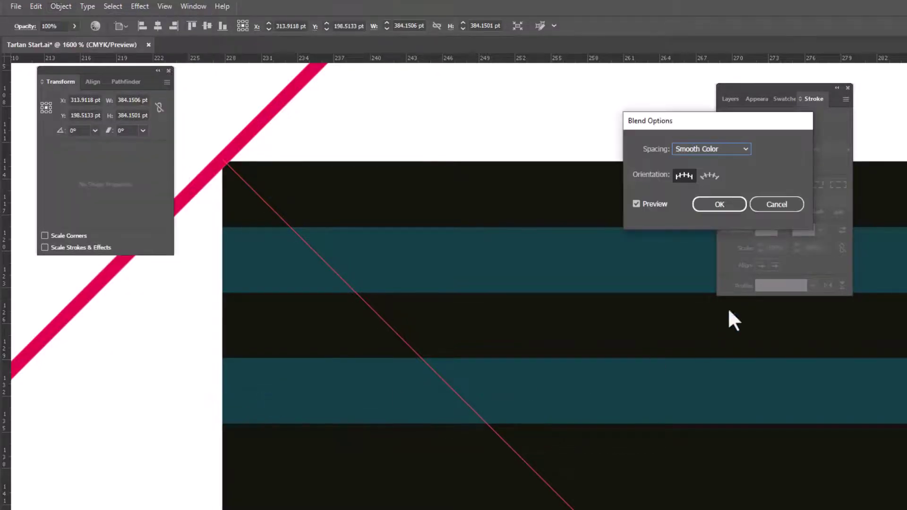
click(707, 149)
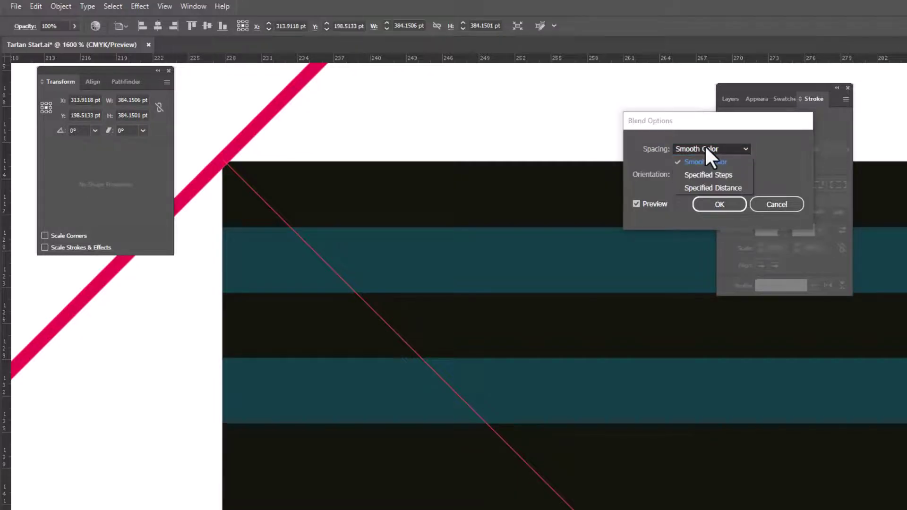
click(704, 175)
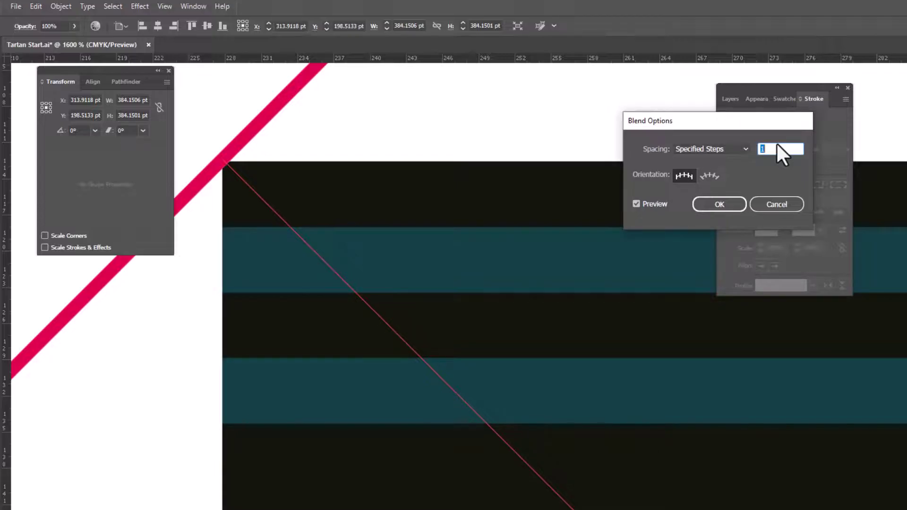
text(16)
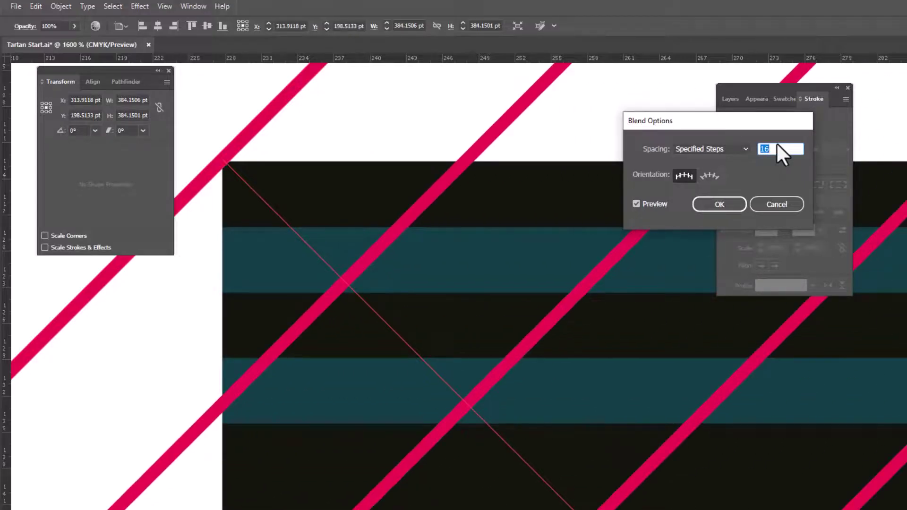
text(47)
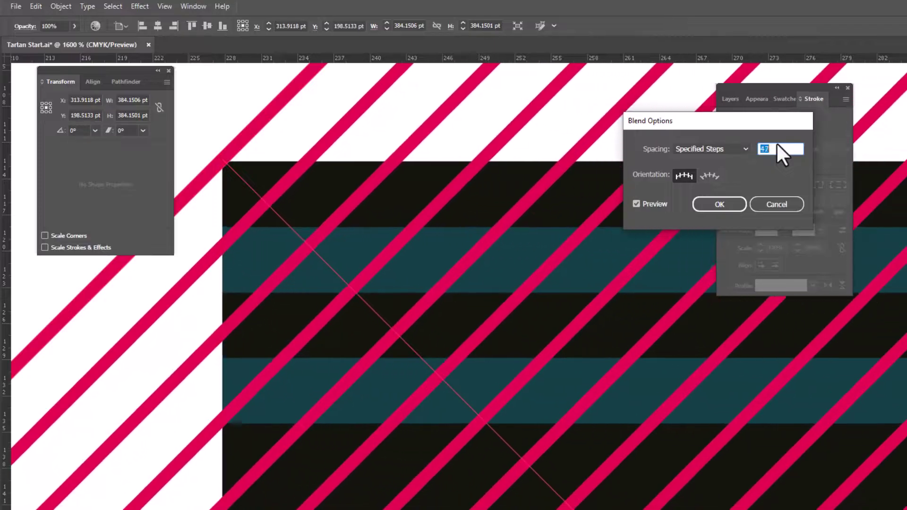
text(104)
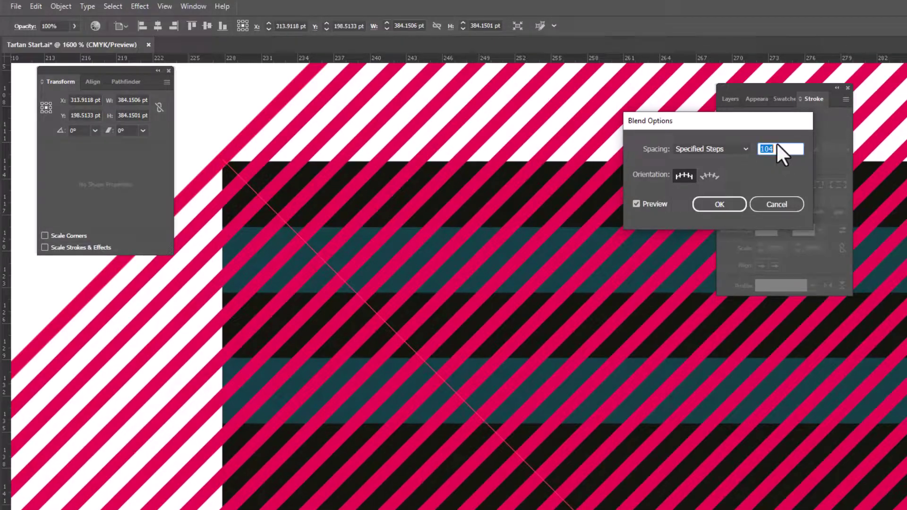
key(Up)
key(Up)
key(Up)
key(Up)
key(Up)
key(Up)
key(Up)
key(Up)
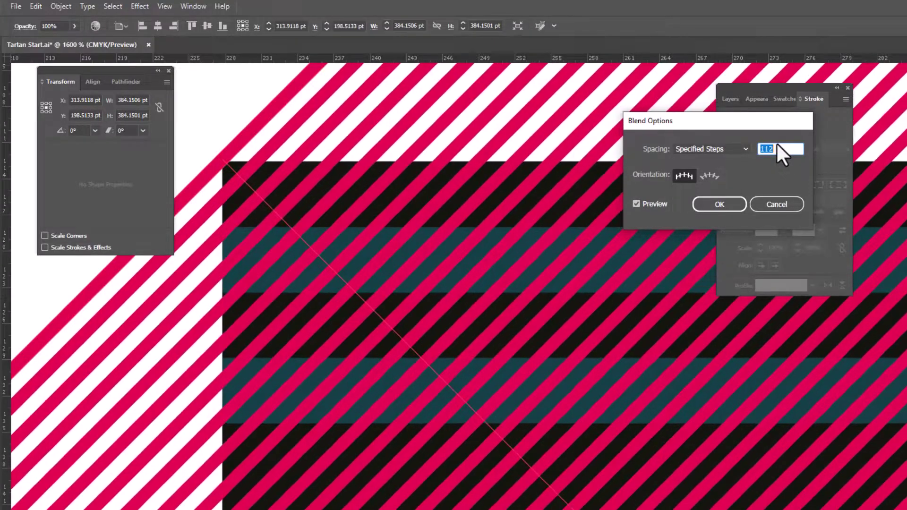
key(Up)
key(Up)
key(Up)
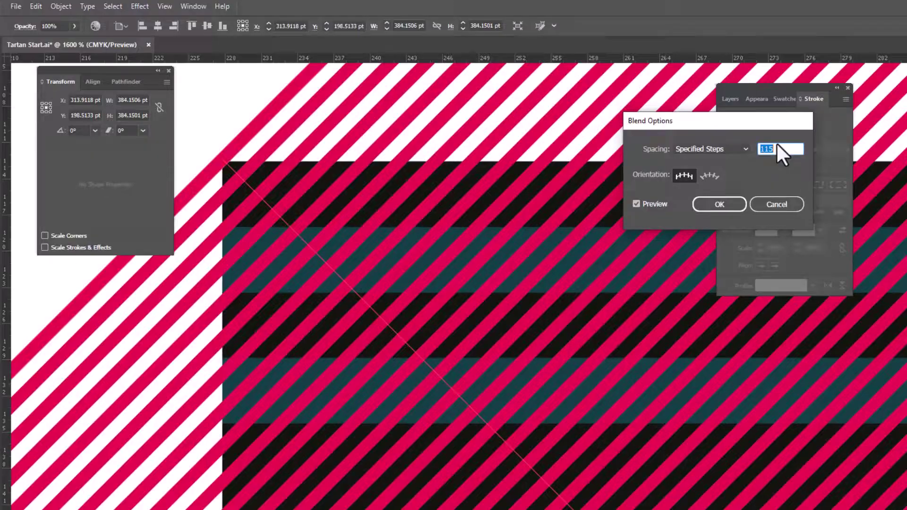
key(Up)
key(Up)
key(Up)
key(Up)
key(Up)
key(Up)
key(Up)
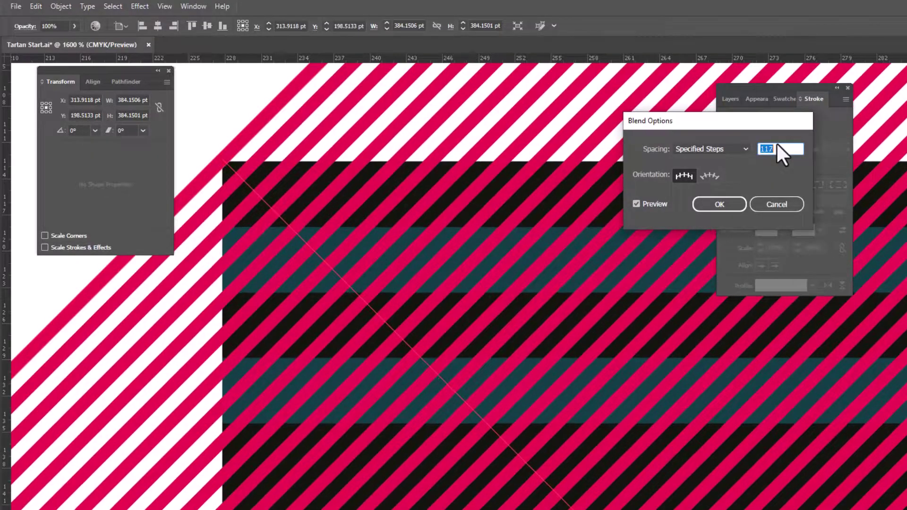
key(Down)
key(Down)
key(Down)
key(Down)
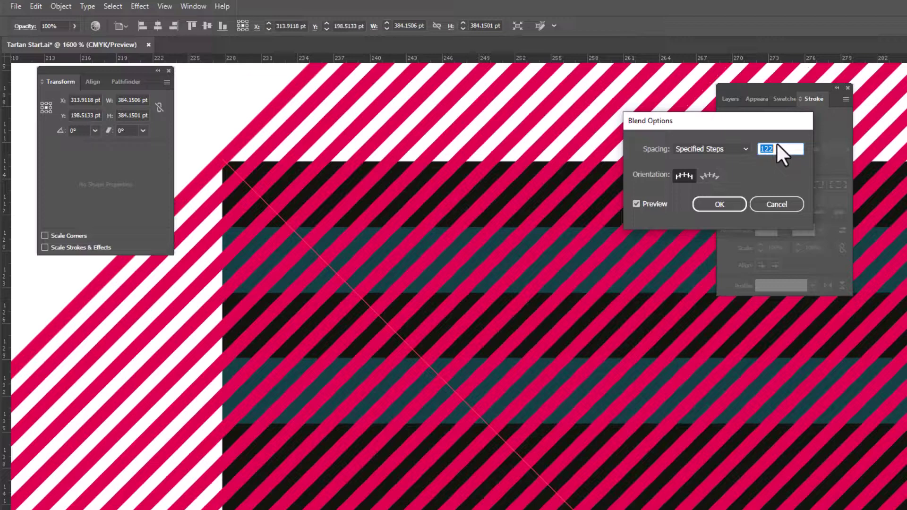
key(Down)
key(Down)
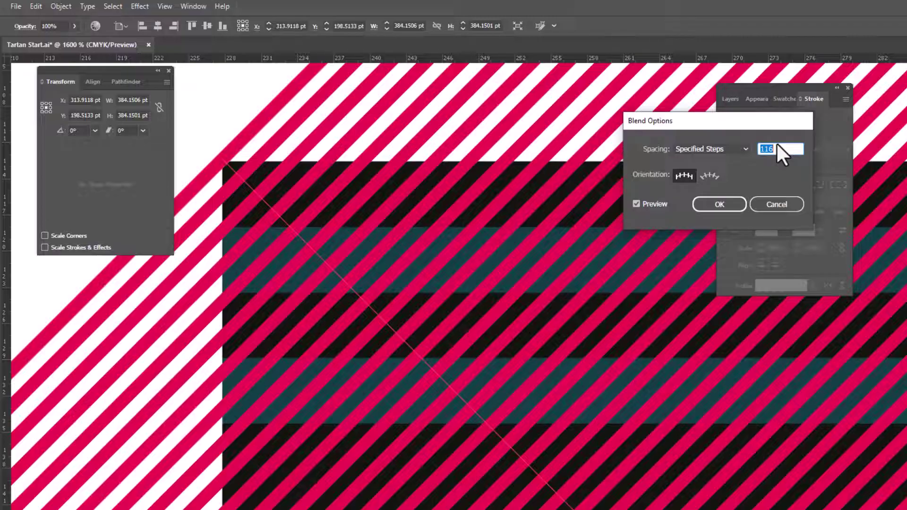
key(Up)
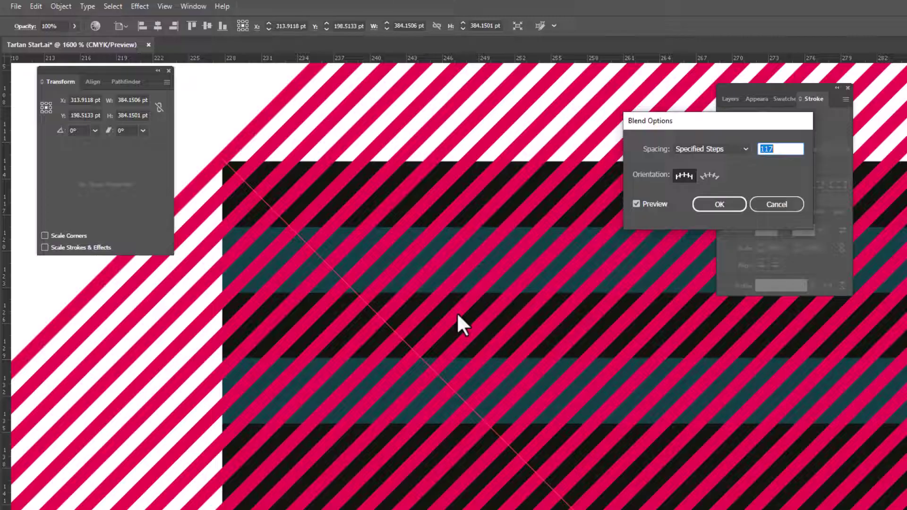
click(722, 204)
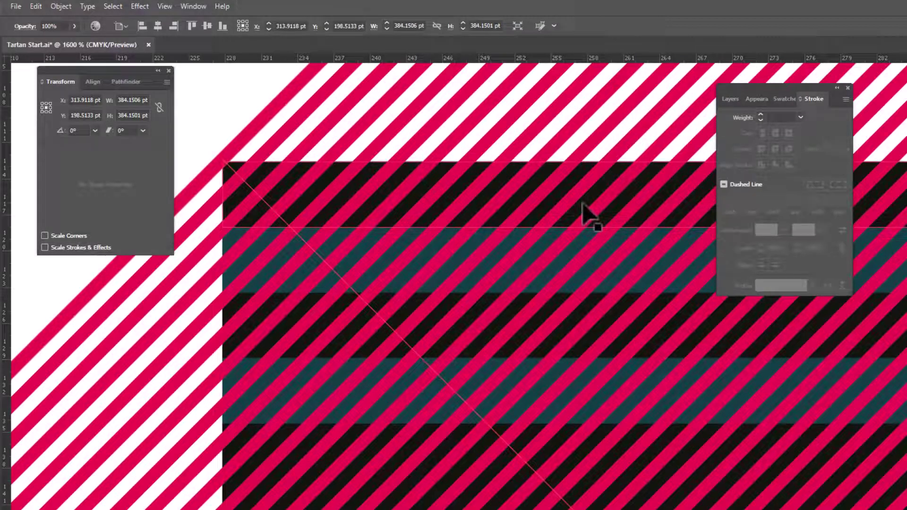
Fit the artboard in view and expand the pink blend with only Object checked
key(ctrl+0)
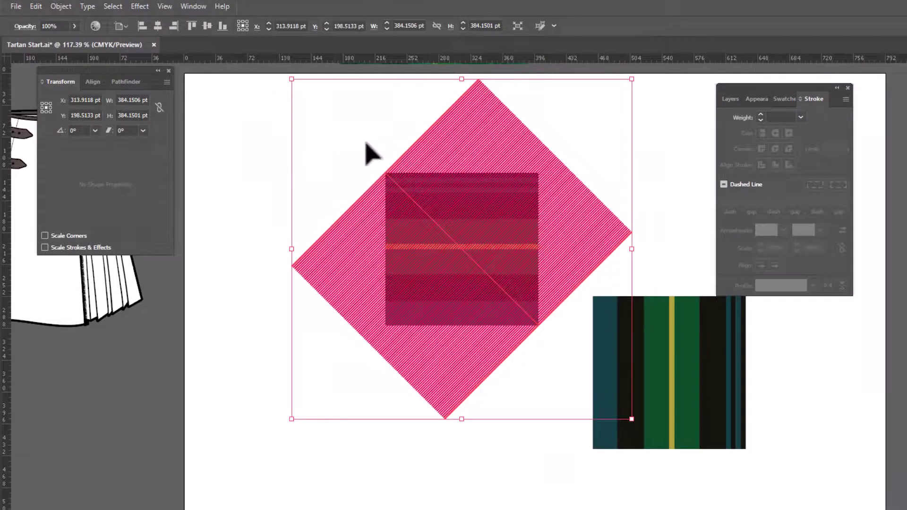
click(63, 7)
click(87, 154)
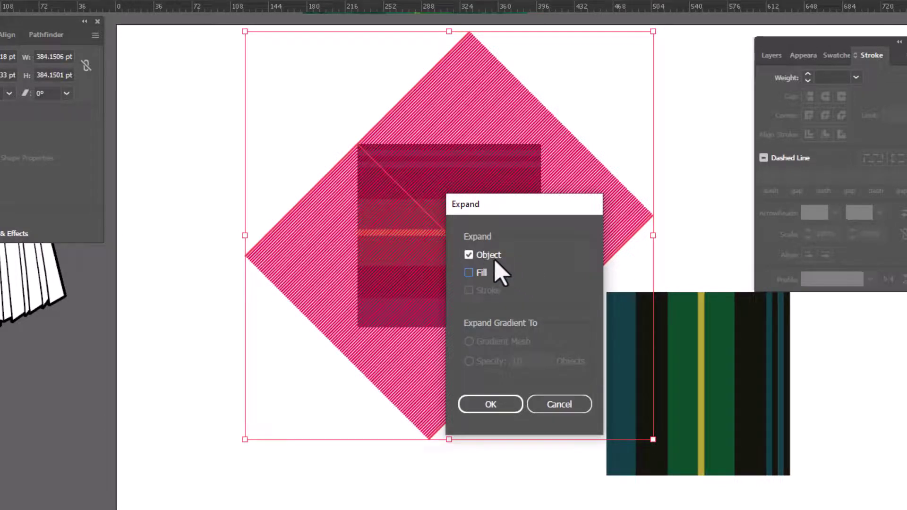
click(494, 406)
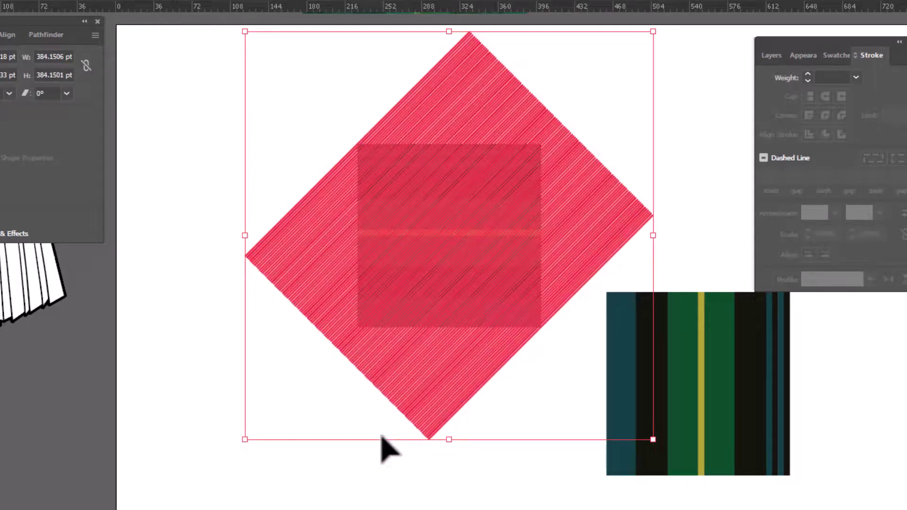
Divide the stripe diamond and tartan square with Pathfinder, then ungroup the resulting pieces
click(217, 157)
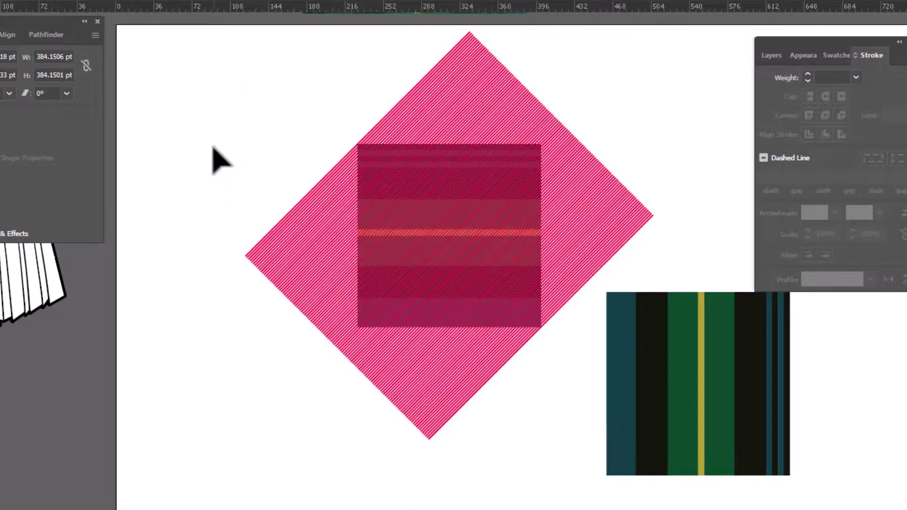
drag(310, 97, 525, 389)
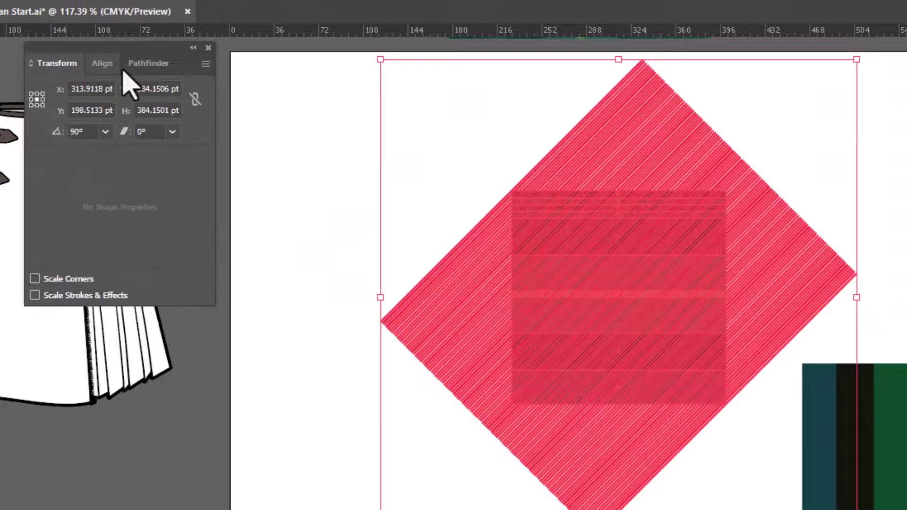
click(141, 63)
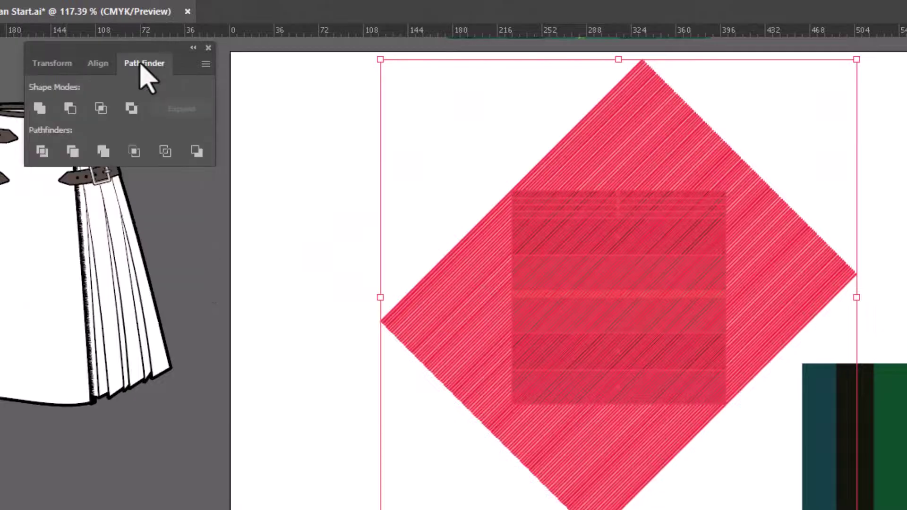
click(42, 151)
right_click(296, 171)
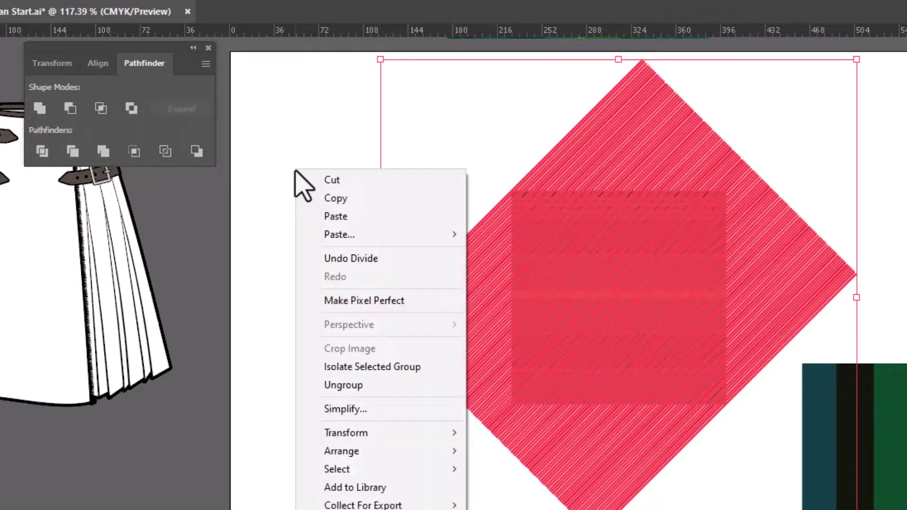
click(344, 386)
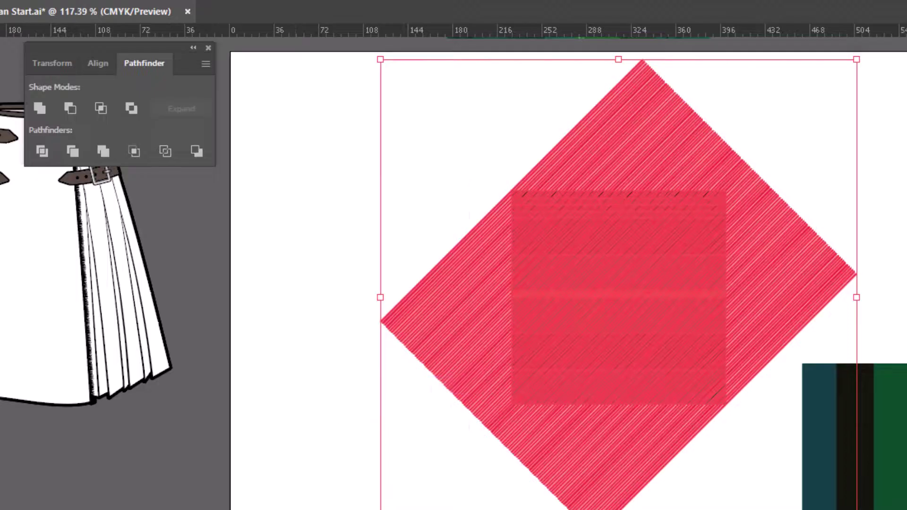
key(ctrl+shift+a)
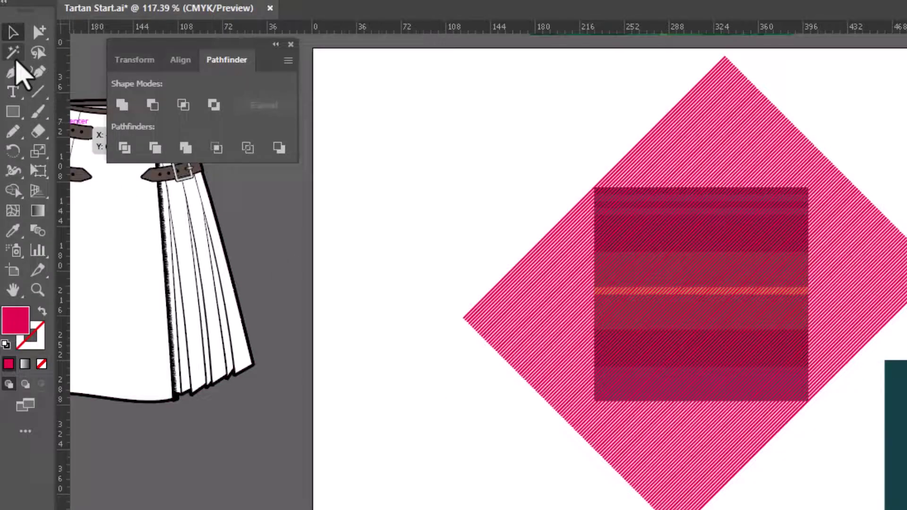
Magic-wand select and delete the pink stripe pieces, then select the remaining twill swatch
click(13, 52)
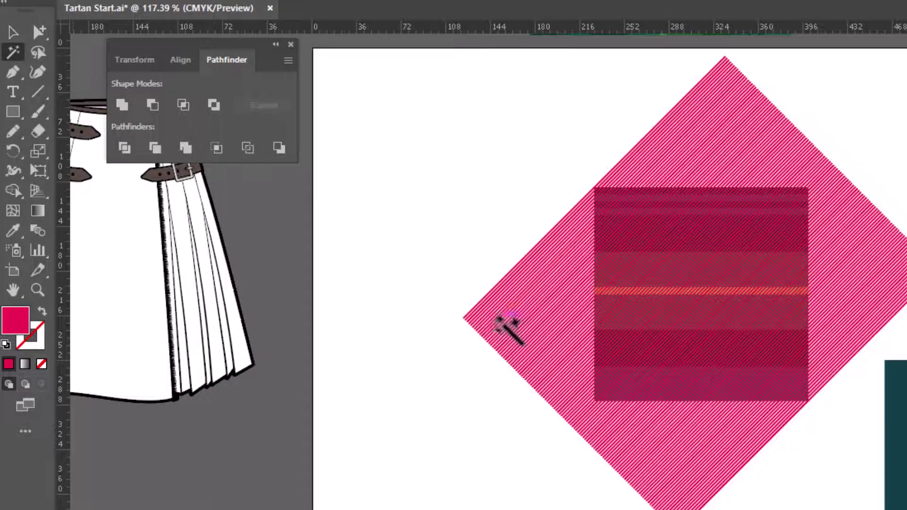
click(500, 322)
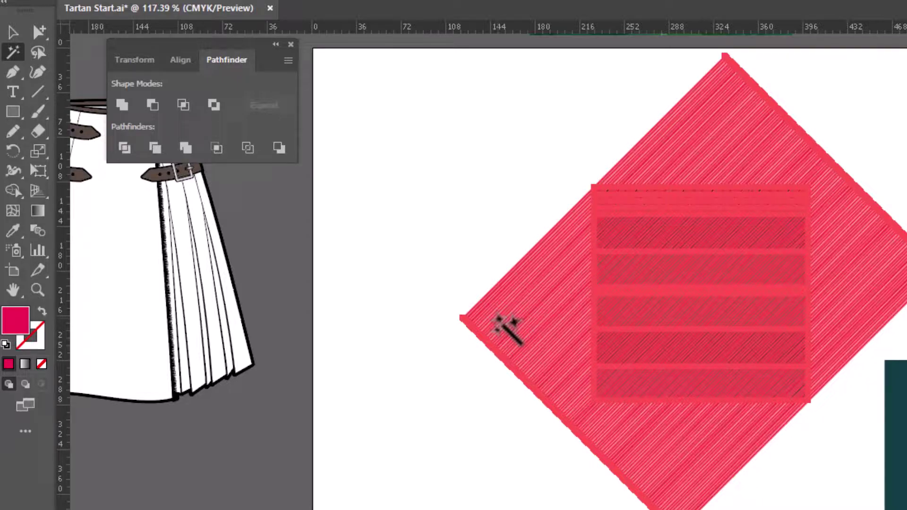
key(Delete)
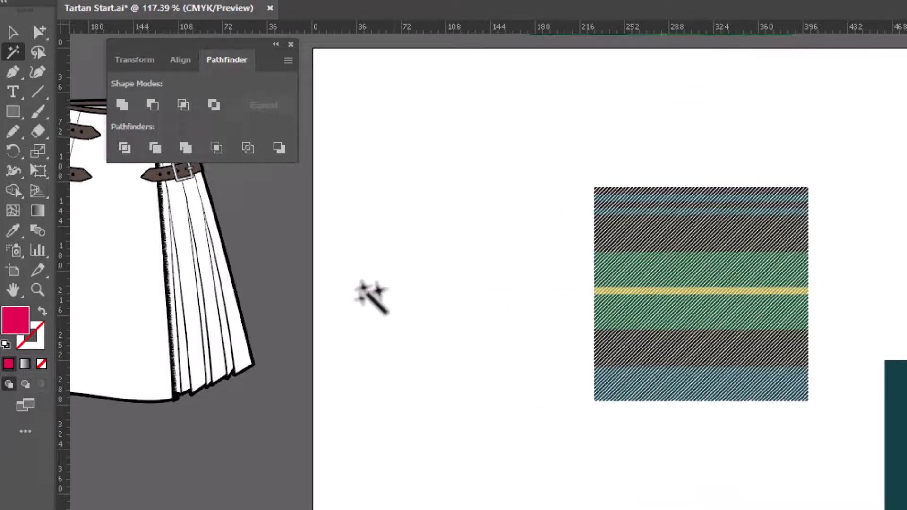
click(37, 292)
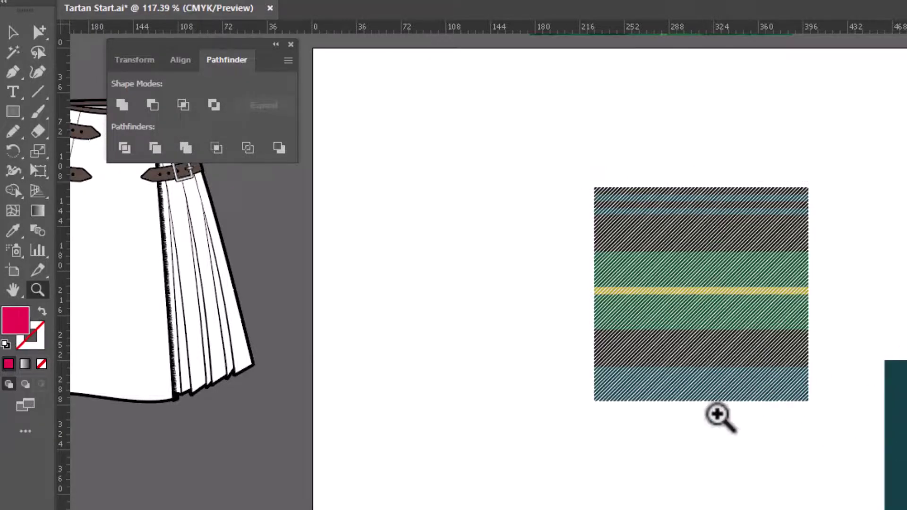
click(13, 32)
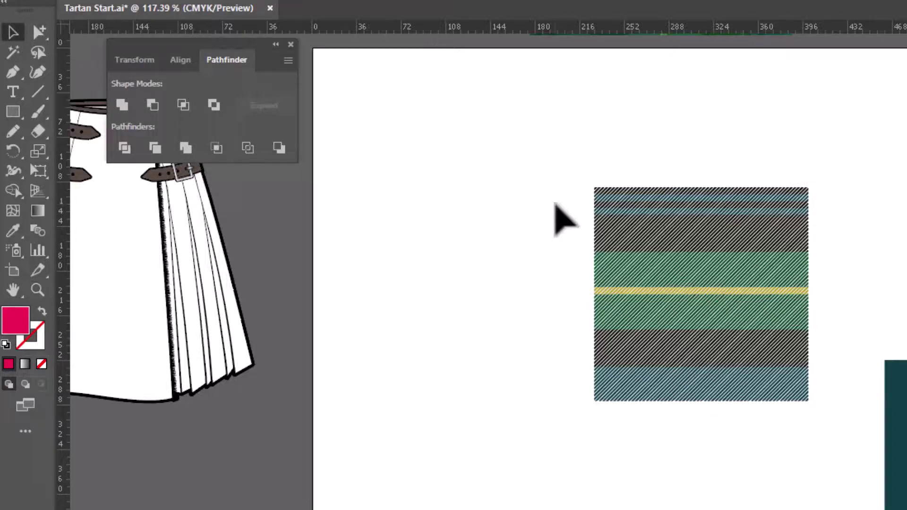
drag(575, 153, 835, 450)
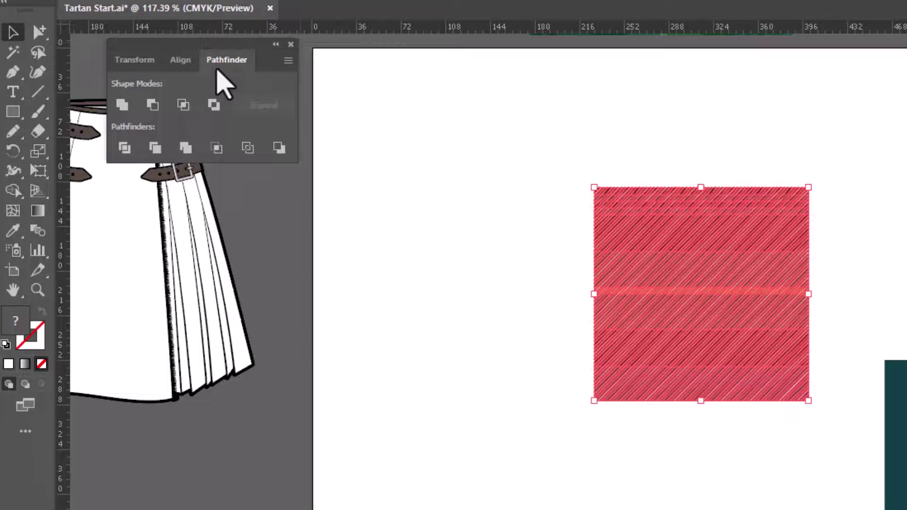
Set the vertical-stripe block's height to 172.0863 pt, then reselect the twill swatch pieces
click(142, 62)
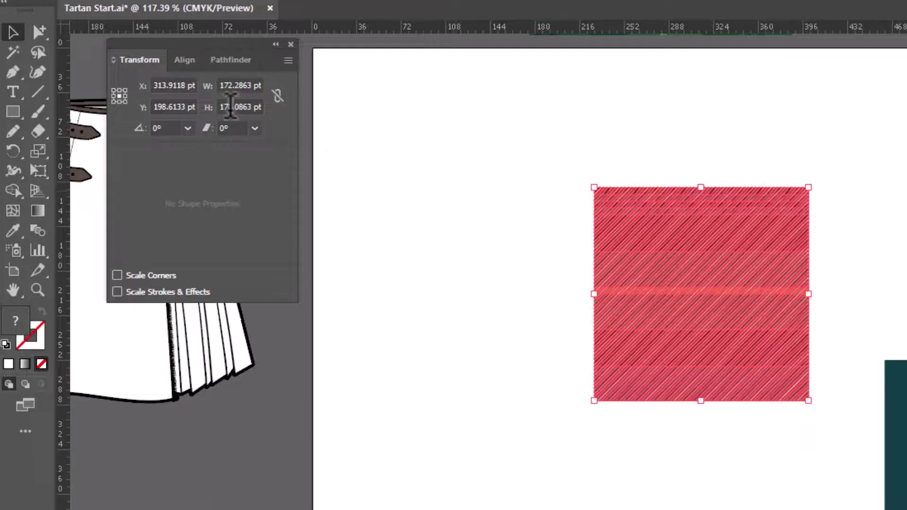
drag(220, 107, 269, 106)
key(ctrl+c)
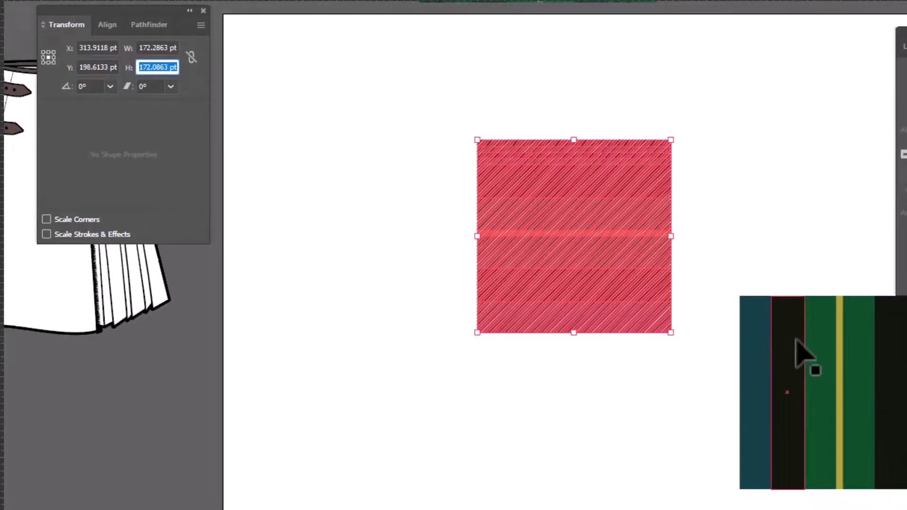
click(796, 338)
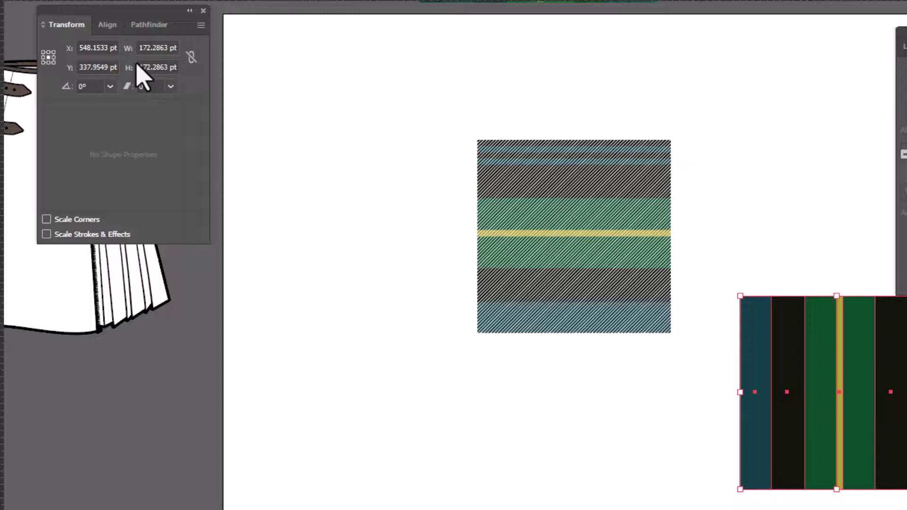
click(158, 67)
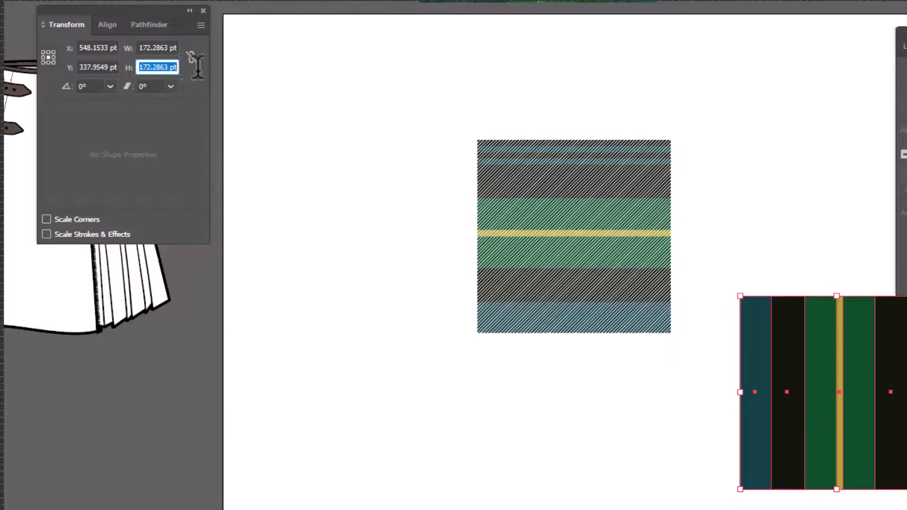
key(ctrl+v)
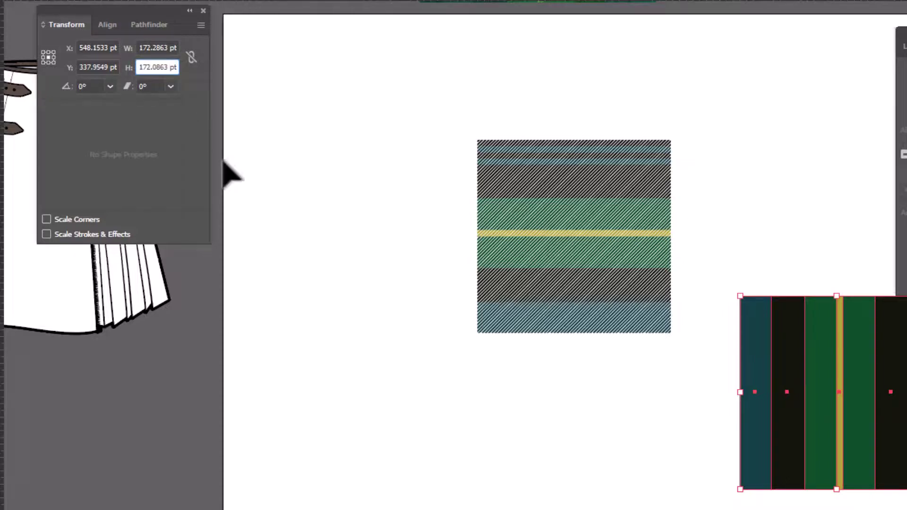
key(Return)
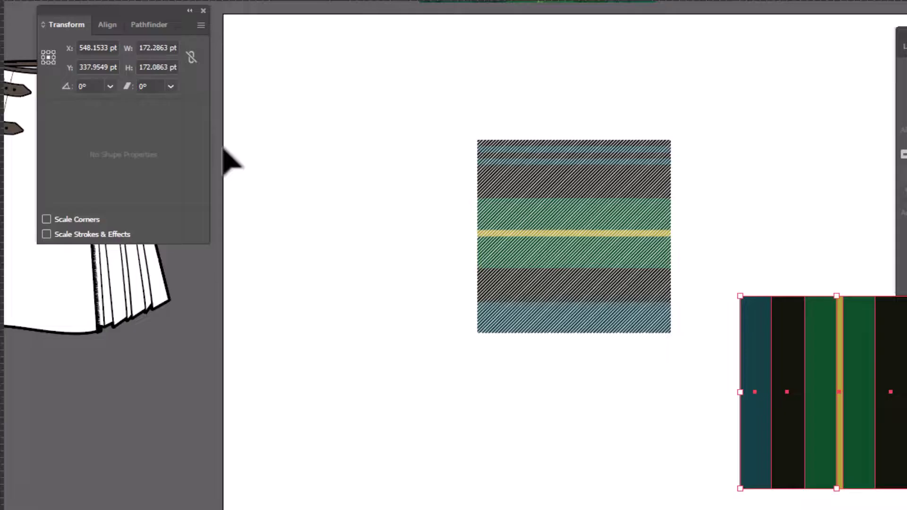
key(ctrl+h)
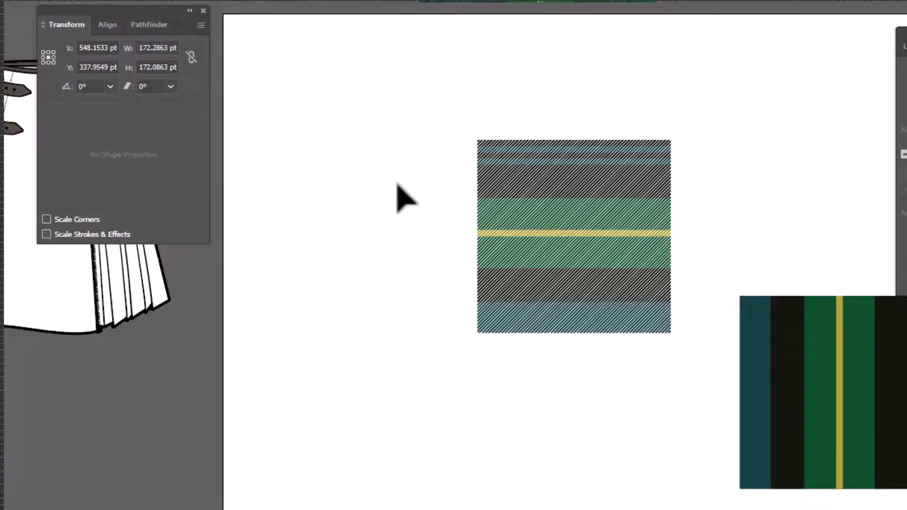
drag(443, 123, 692, 358)
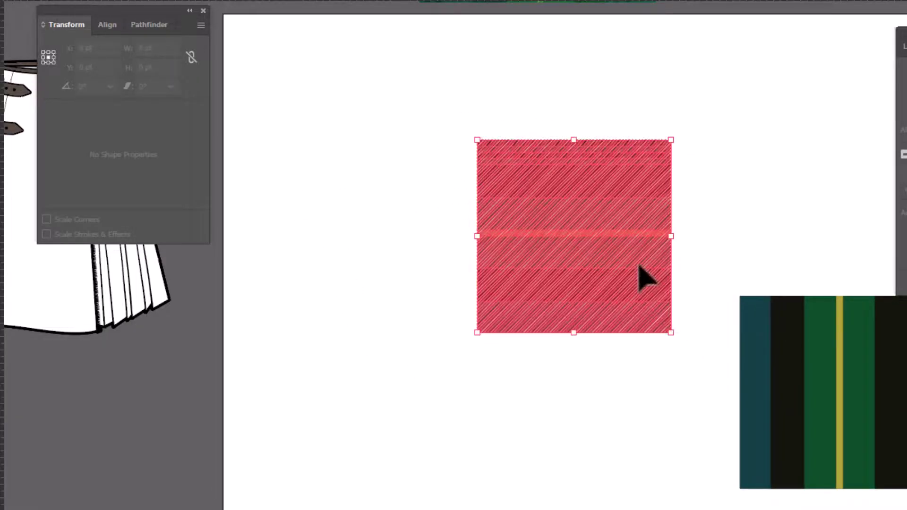
Group the yellow and green stripe pieces and move them over the plaid square
right_click(384, 151)
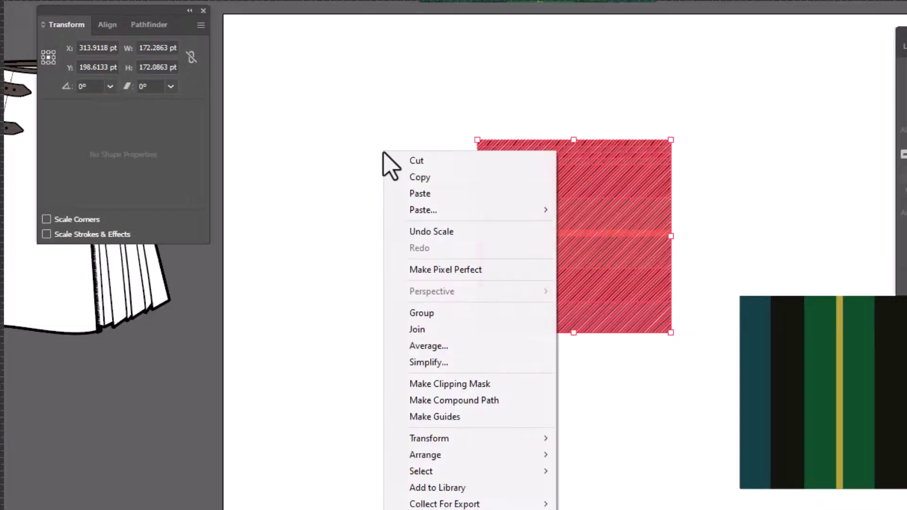
click(448, 316)
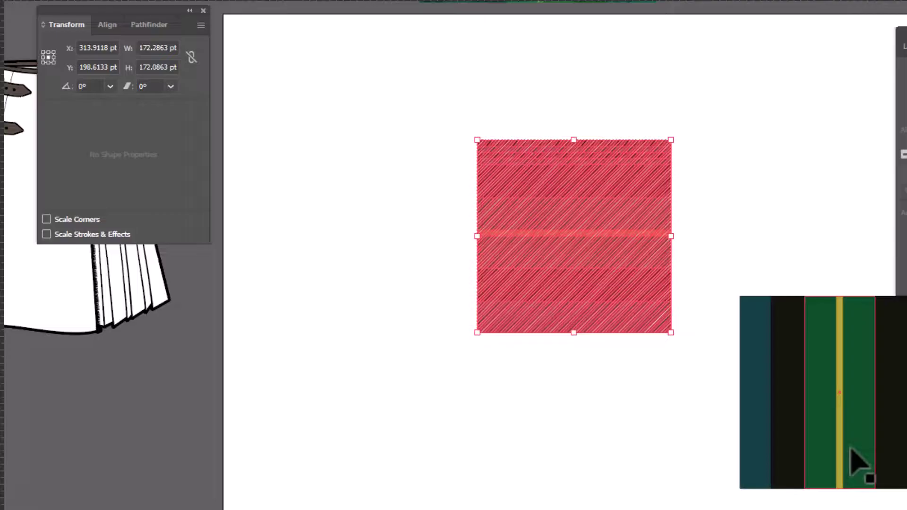
drag(851, 451, 587, 293)
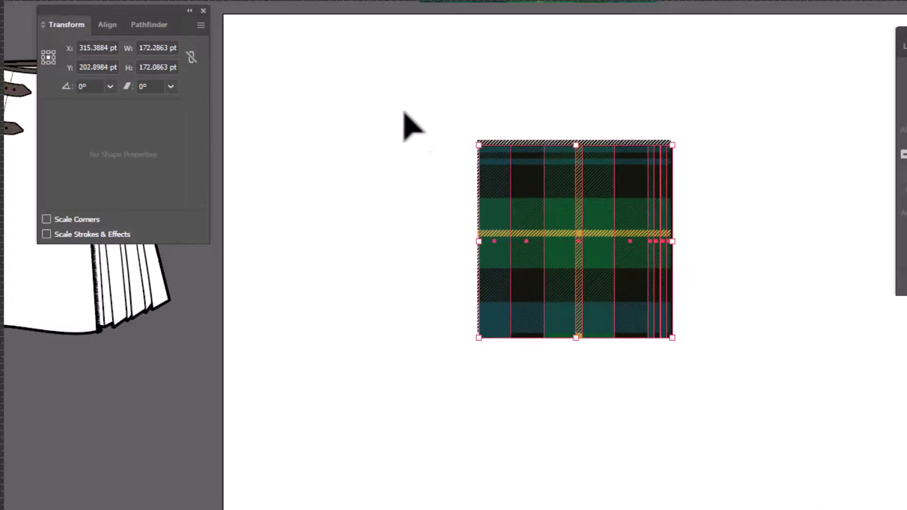
Centre the stripes horizontally and vertically on the plaid square, then deselect
drag(404, 113, 732, 402)
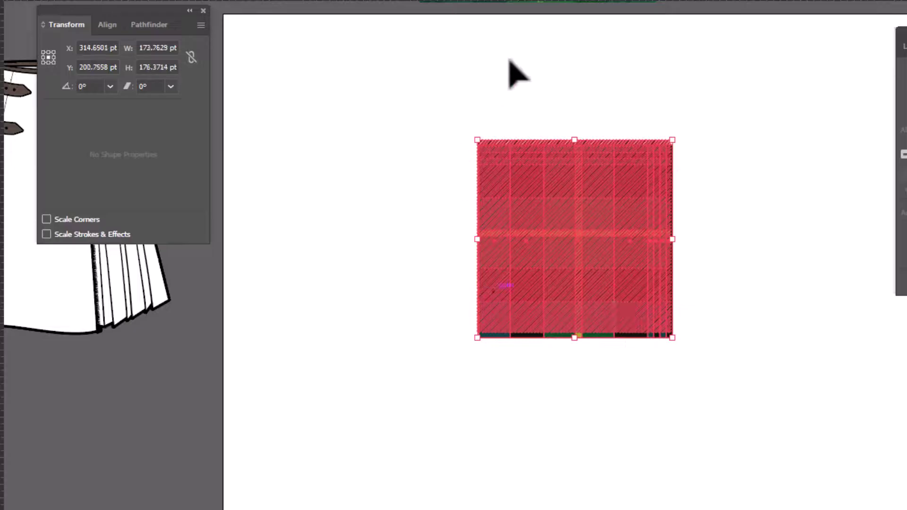
click(110, 26)
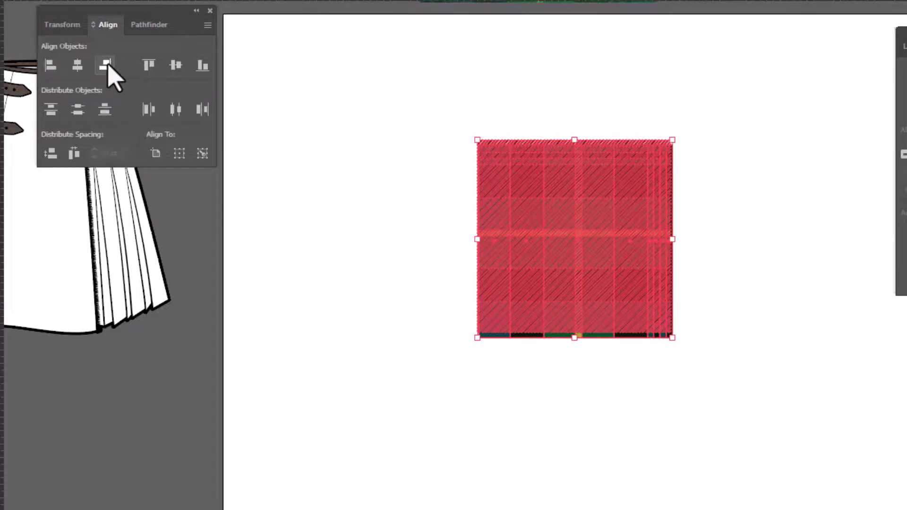
click(77, 66)
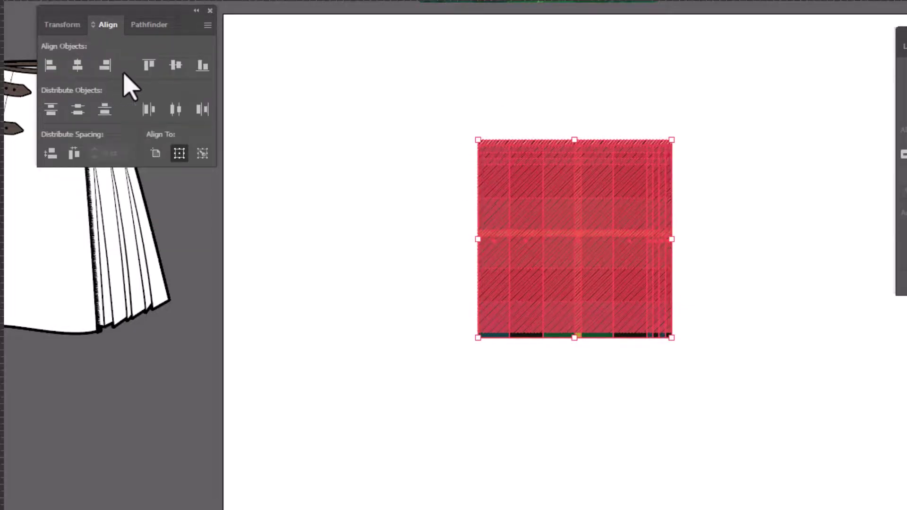
click(176, 70)
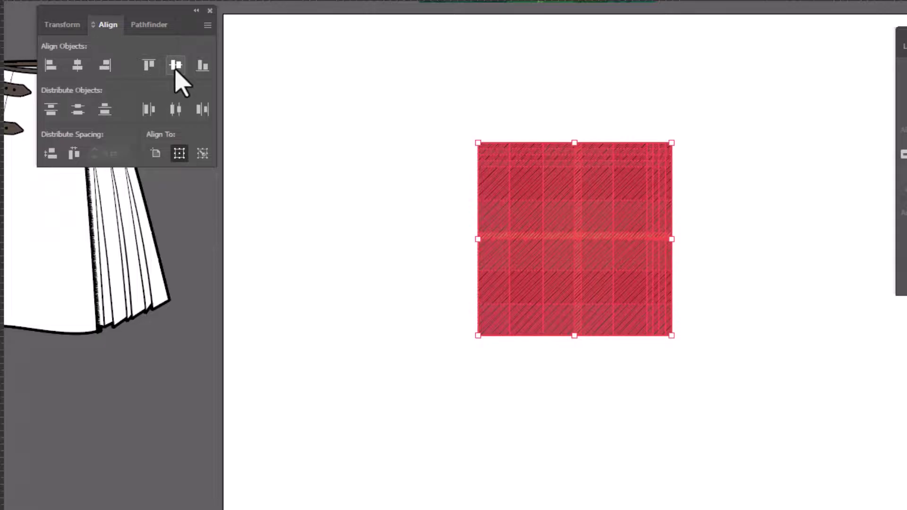
click(721, 261)
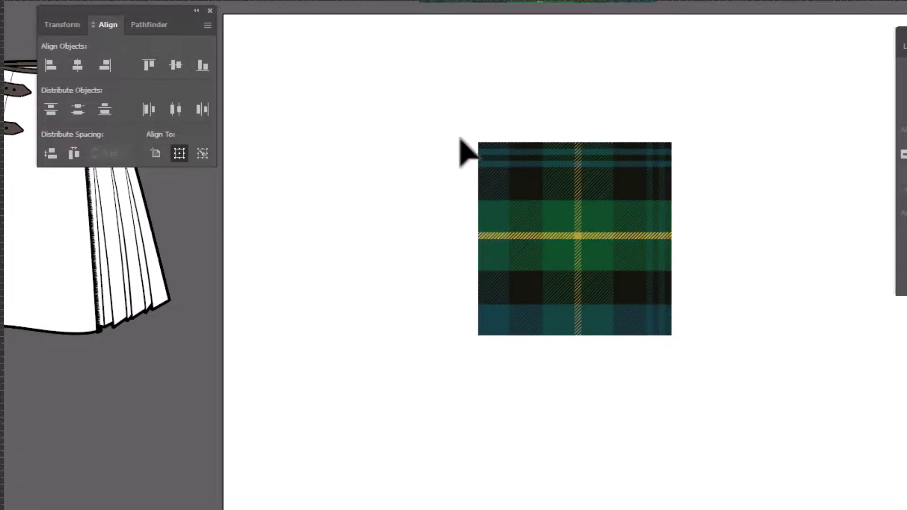
Add the plaid tile to the Swatches panel as a pattern and move the original off the artboard
mouse_move(438, 111)
mouse_down()
mouse_move(616, 207)
mouse_move(780, 426)
mouse_up()
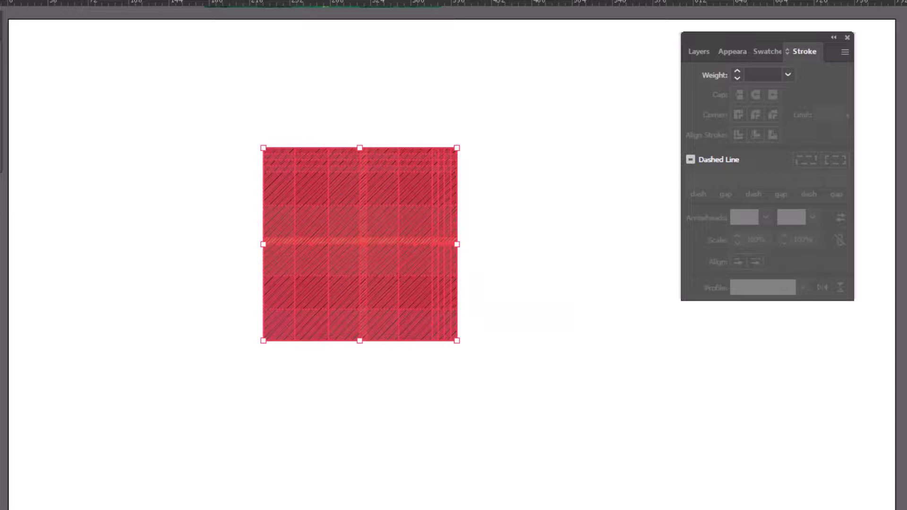
click(769, 53)
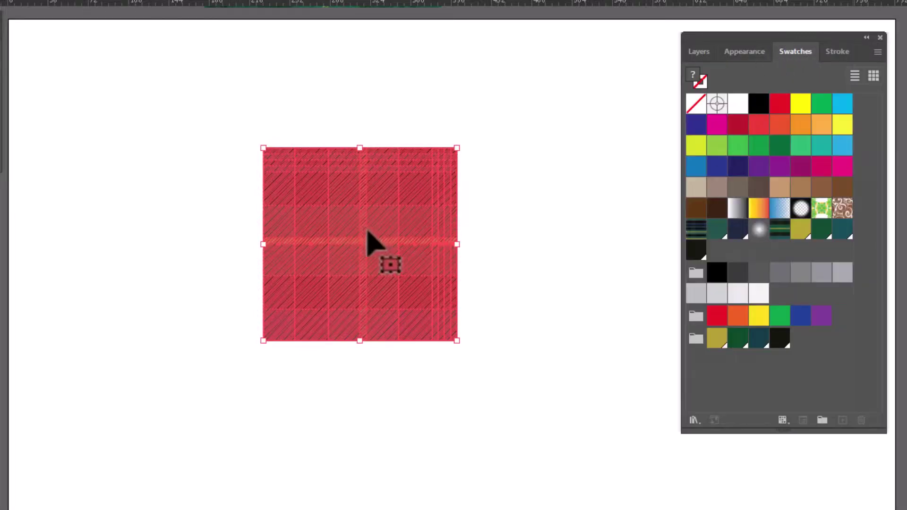
mouse_move(367, 240)
mouse_down()
mouse_move(773, 355)
mouse_move(814, 348)
mouse_up()
scroll(449, 318, up, 3)
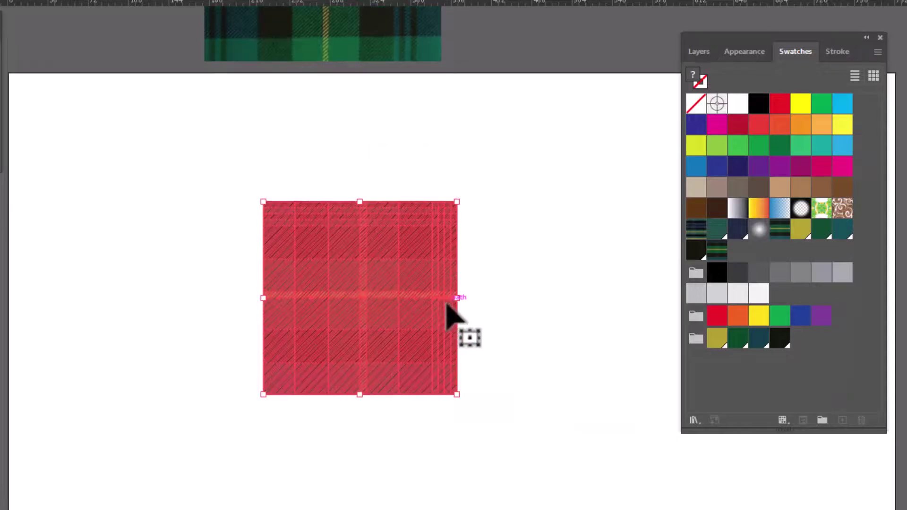
drag(371, 359, 126, 20)
Draw an artboard-sized rectangle and fill it with the new tartan pattern swatch
key(m)
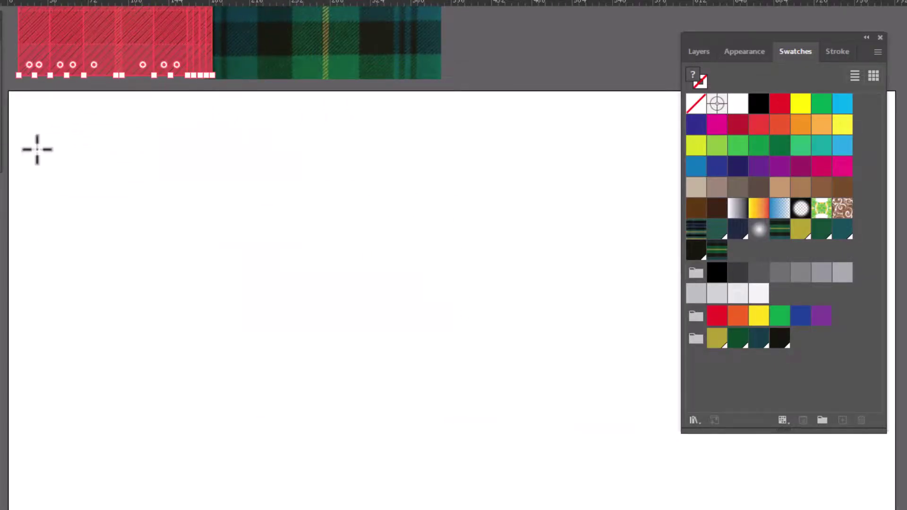
drag(48, 121, 862, 509)
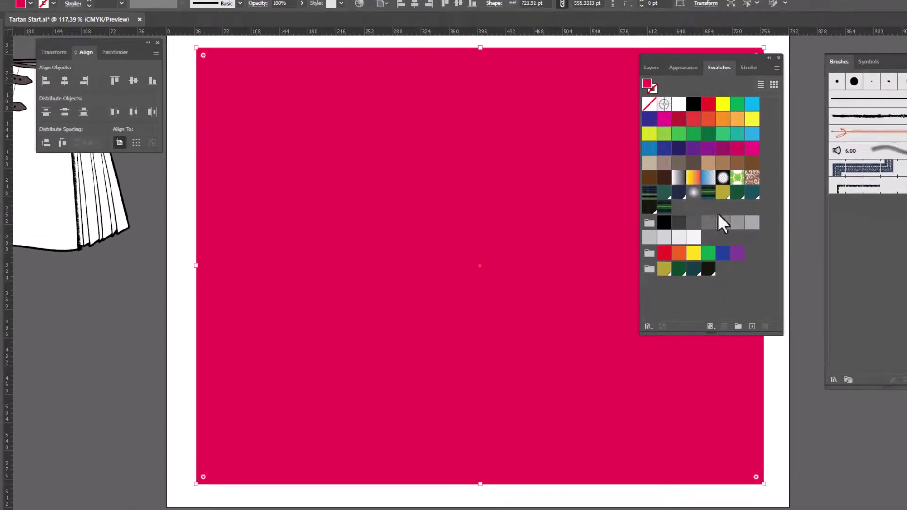
click(664, 207)
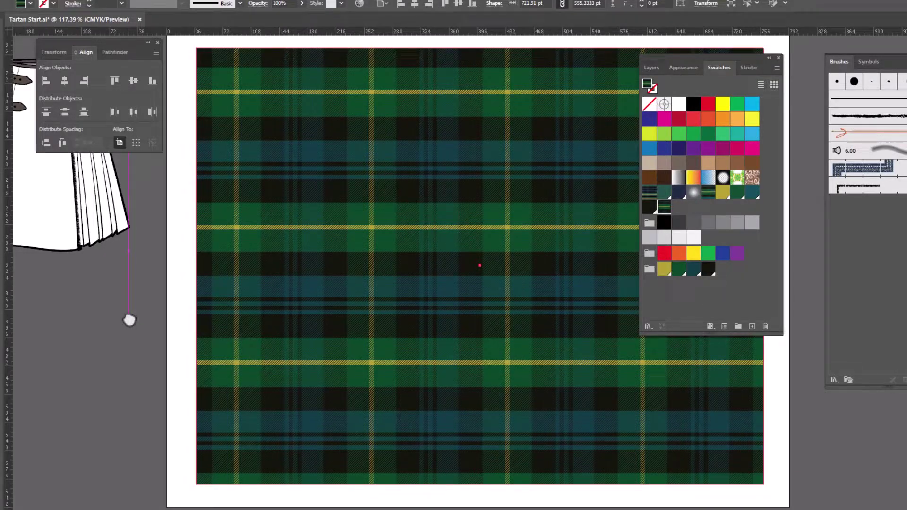
drag(128, 318, 441, 356)
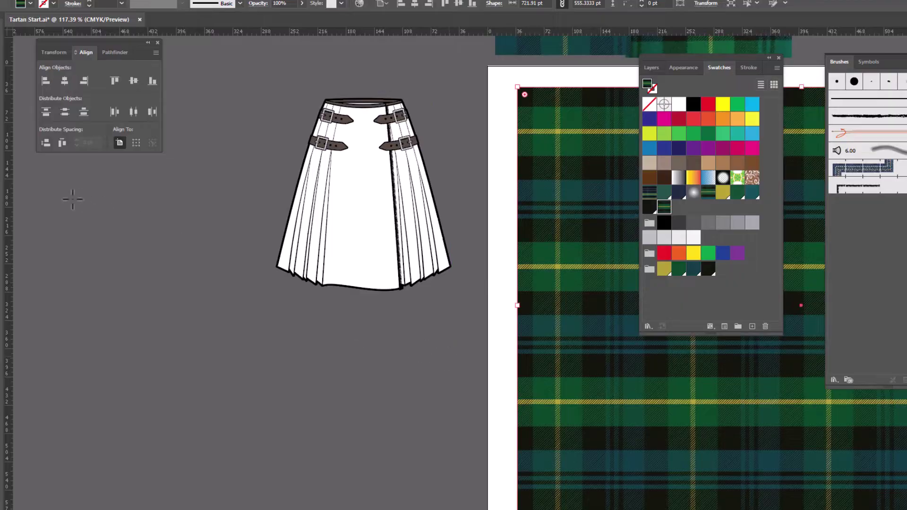
Zoom in on the kilt, select its outer outline, and apply the tartan pattern swatch fill
key(z)
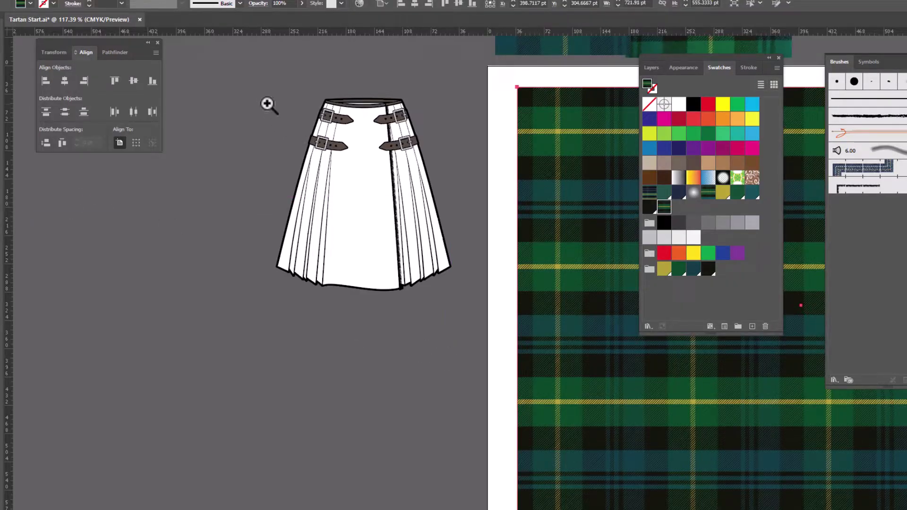
drag(268, 103, 362, 200)
click(415, 279)
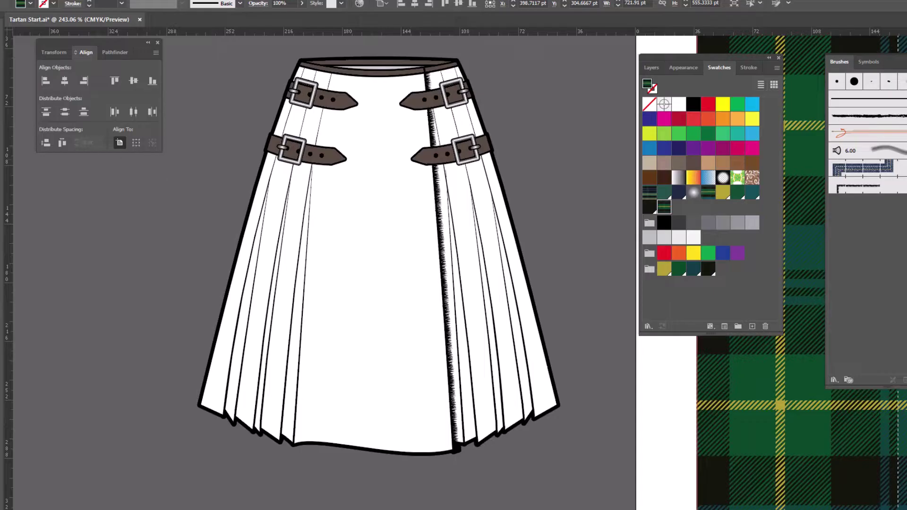
click(374, 303)
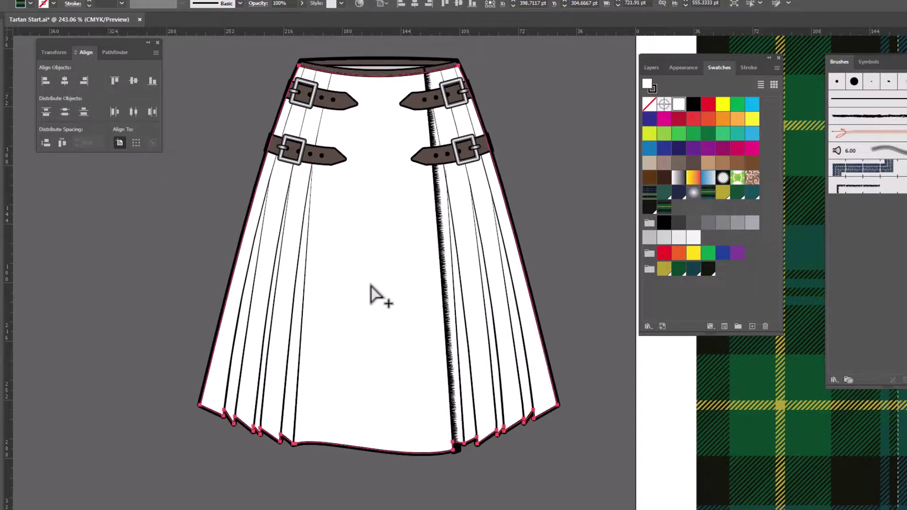
click(664, 207)
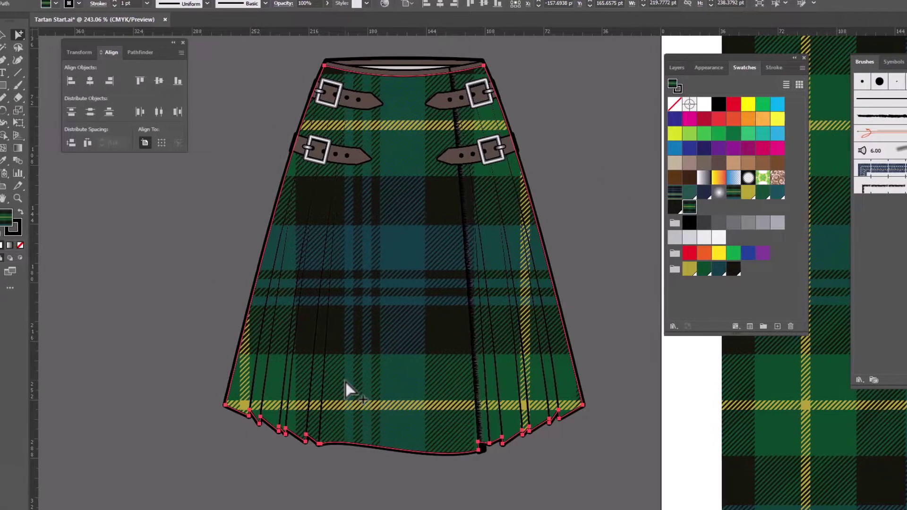
Scale the kilt's tartan to 25% uniform with Transform Objects unchecked, patterns only
double_click(23, 109)
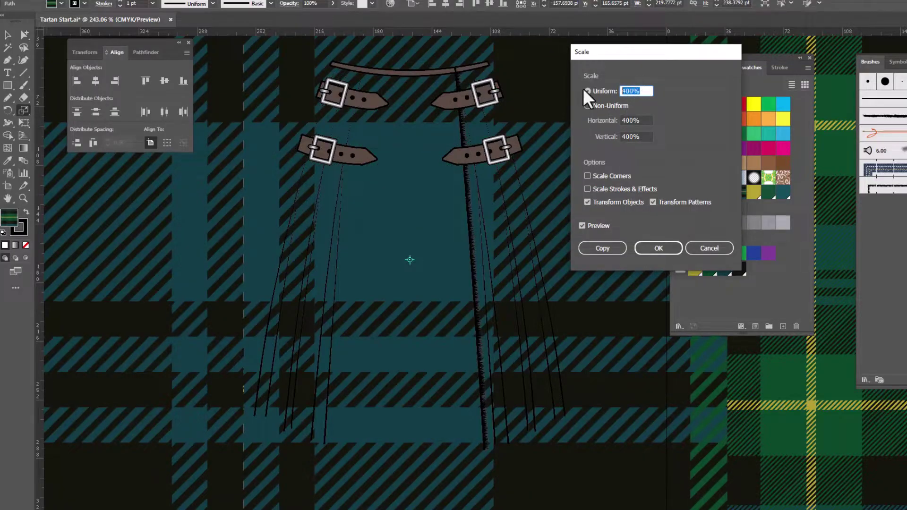
text(25)
click(588, 202)
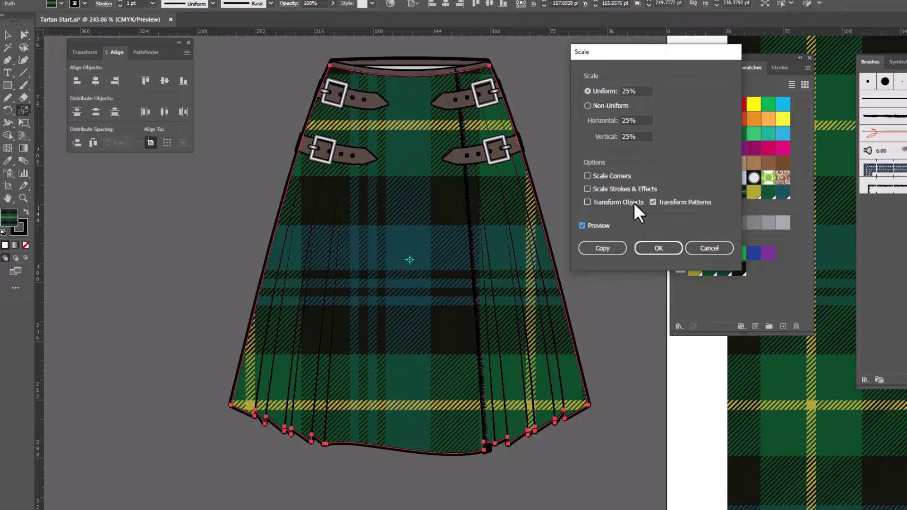
click(652, 249)
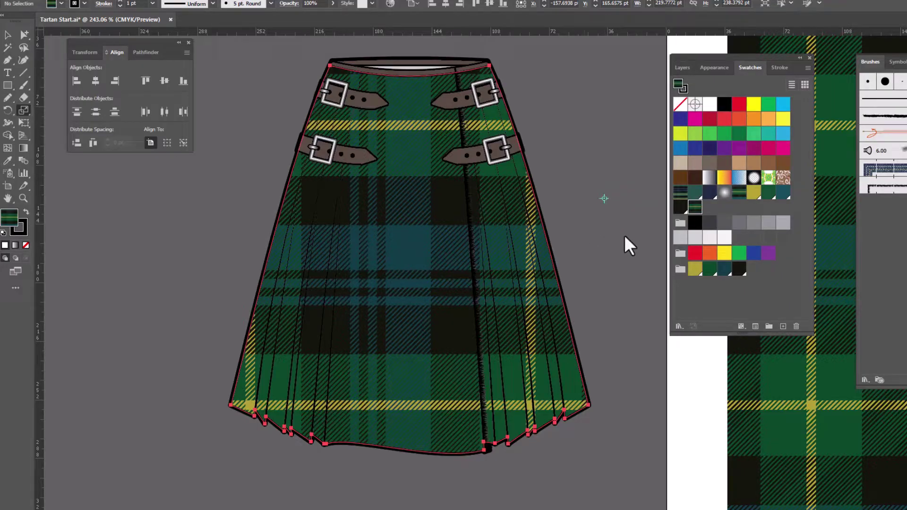
Reselect the kilt's outline path and reapply the 25% pattern-only scale around its centre
click(8, 34)
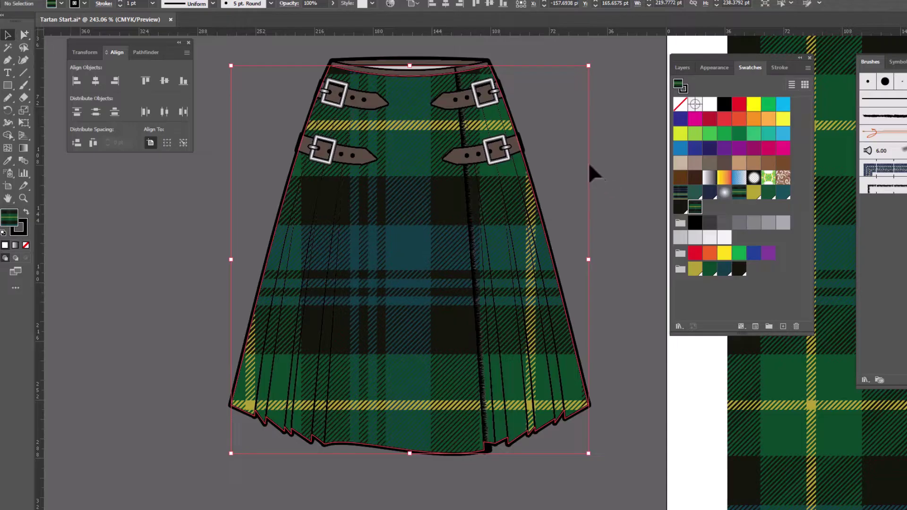
click(611, 153)
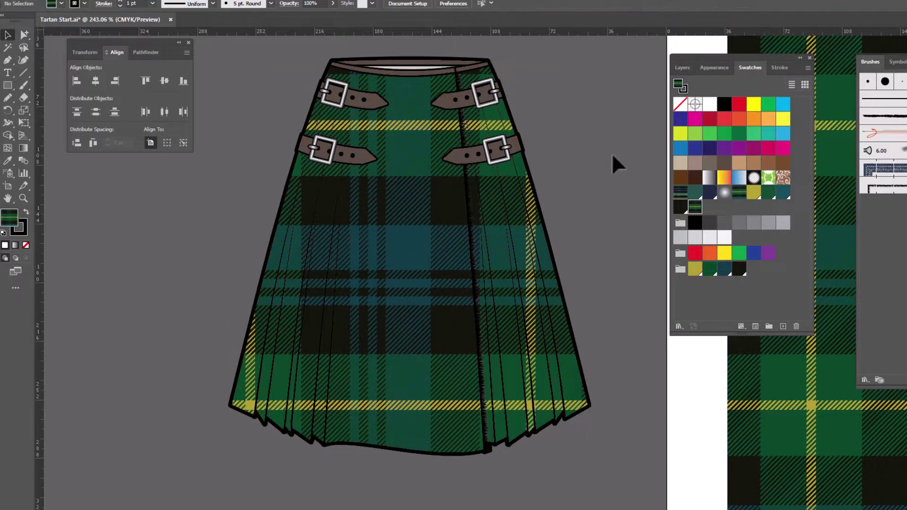
key(a)
click(433, 211)
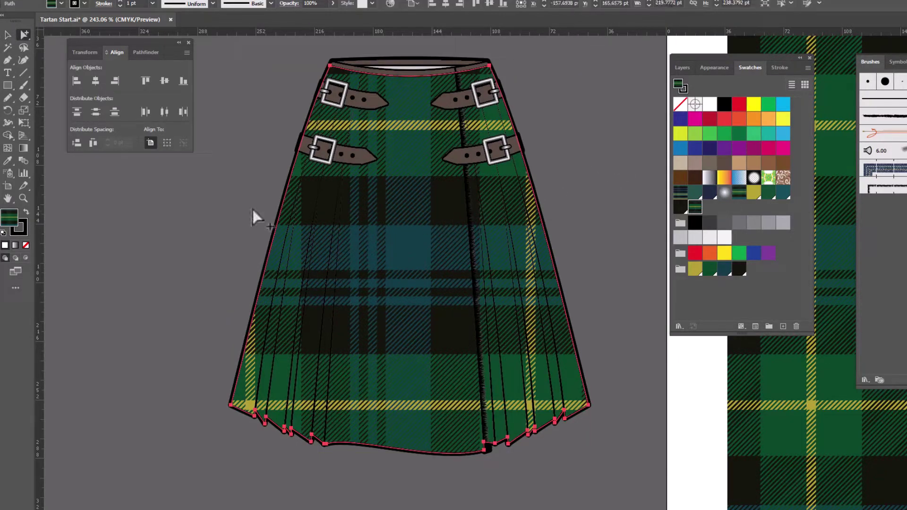
click(21, 110)
double_click(21, 110)
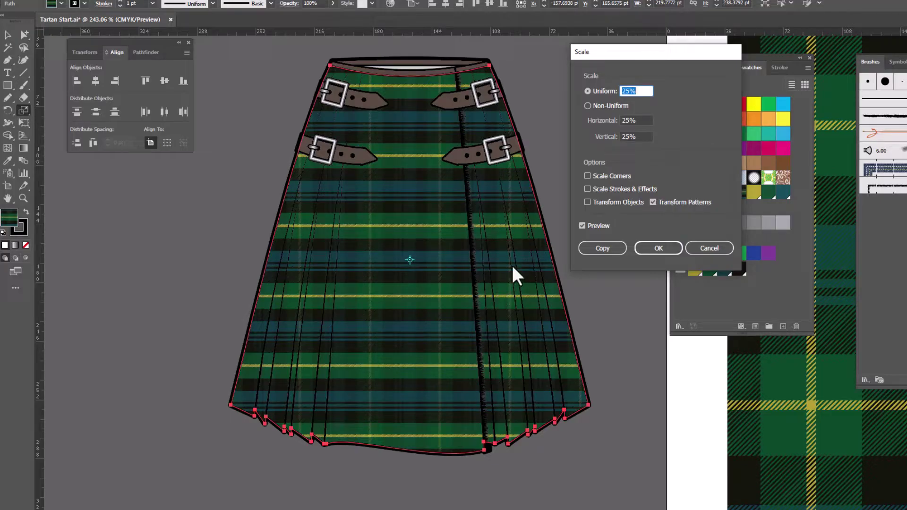
click(658, 248)
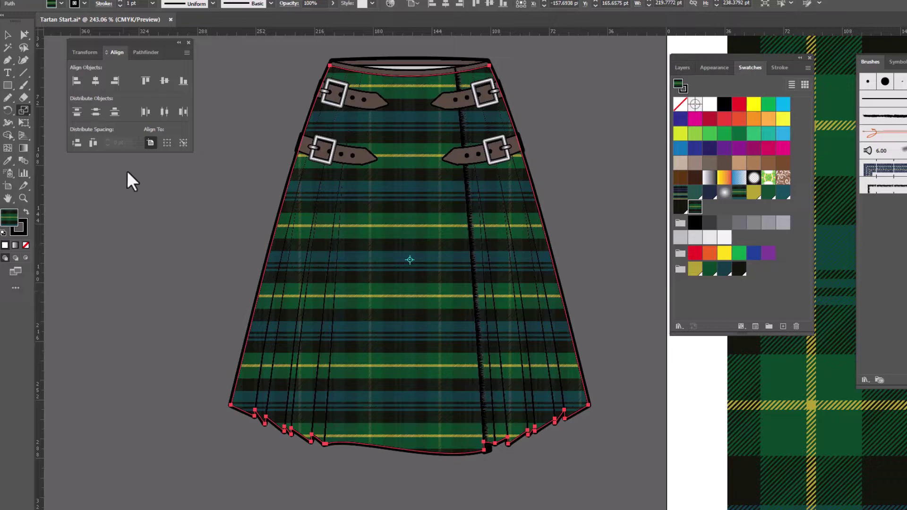
Rotate only the kilt's tartan pattern by 45°, then return to the Selection tool
double_click(10, 109)
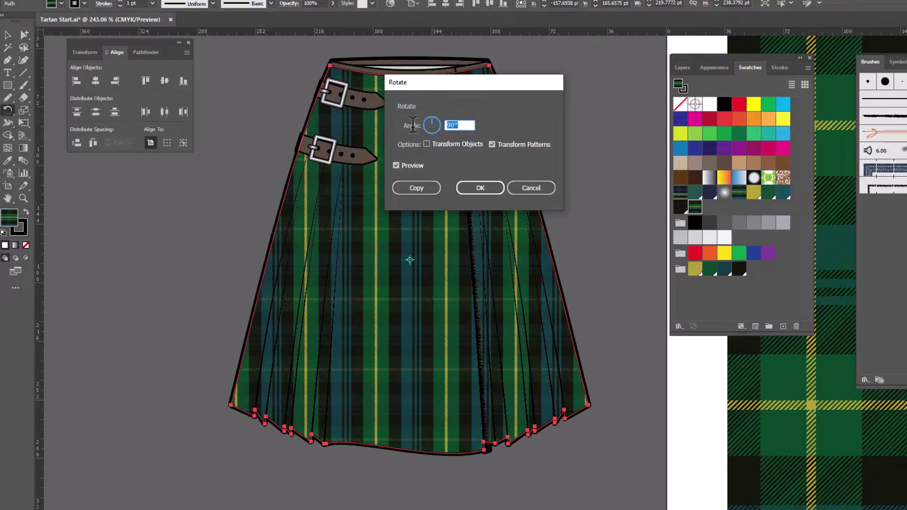
text(45)
click(476, 187)
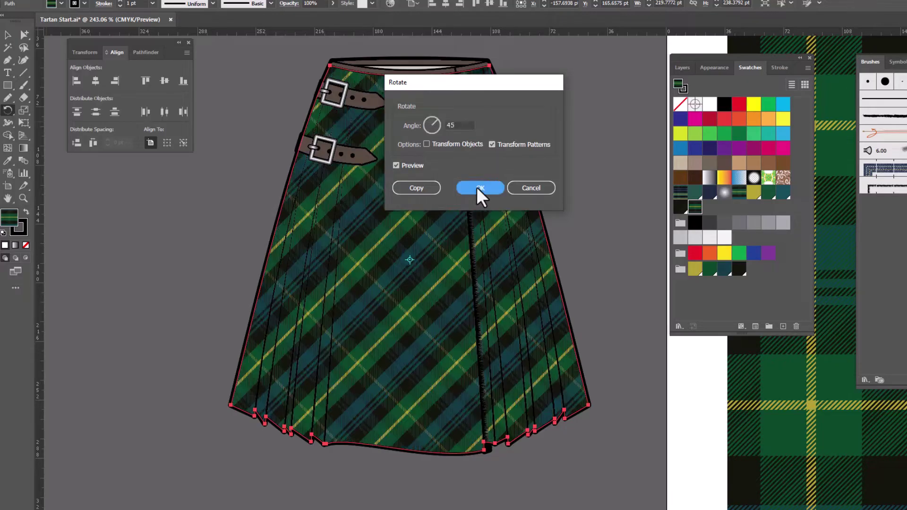
click(7, 33)
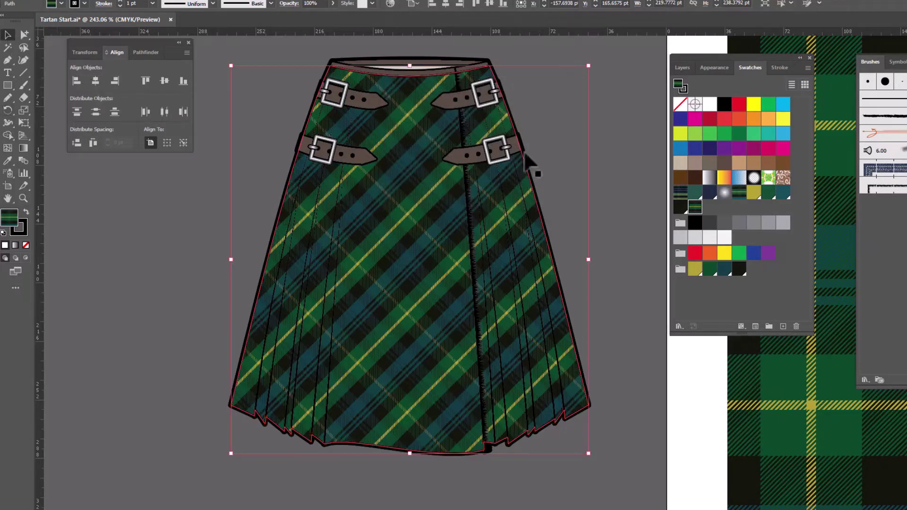
click(622, 157)
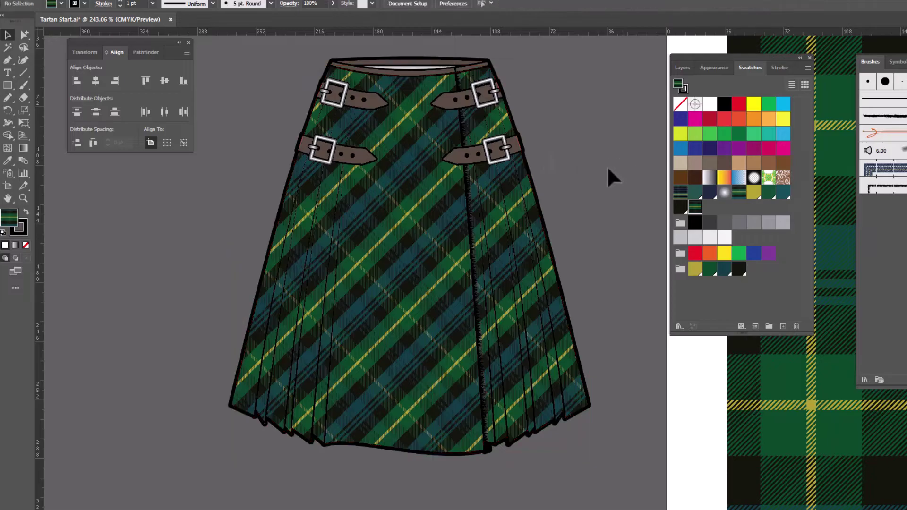